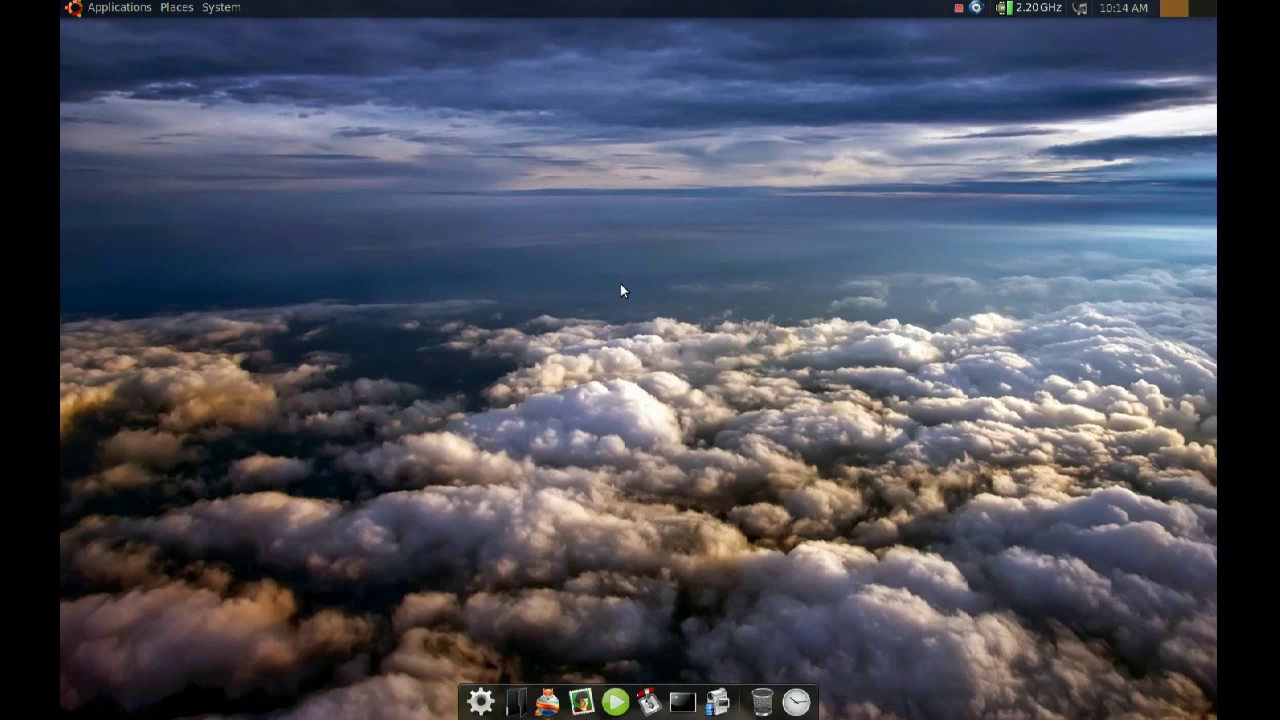
Step: Launch Synaptic Package Manager from quick search, authenticating with the administrator password
{"action": "key", "text": "super+space"}
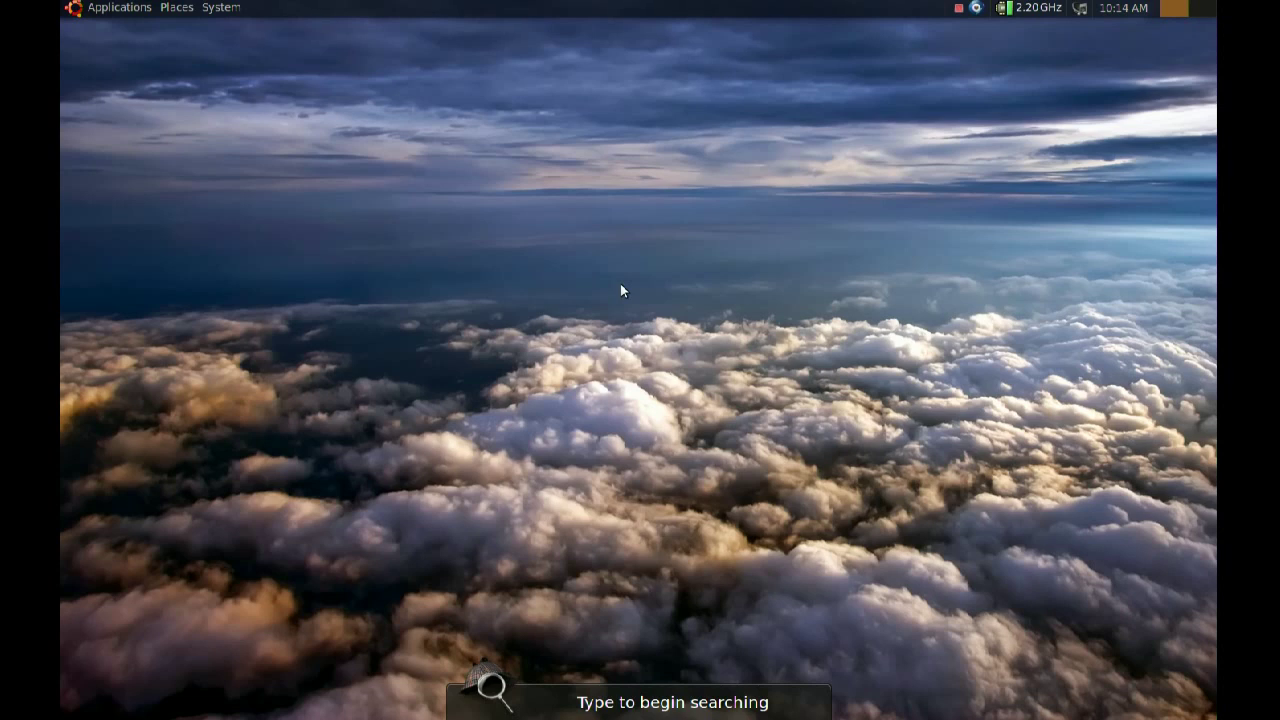
{"action": "type", "text": "sy"}
{"action": "key", "text": "Return"}
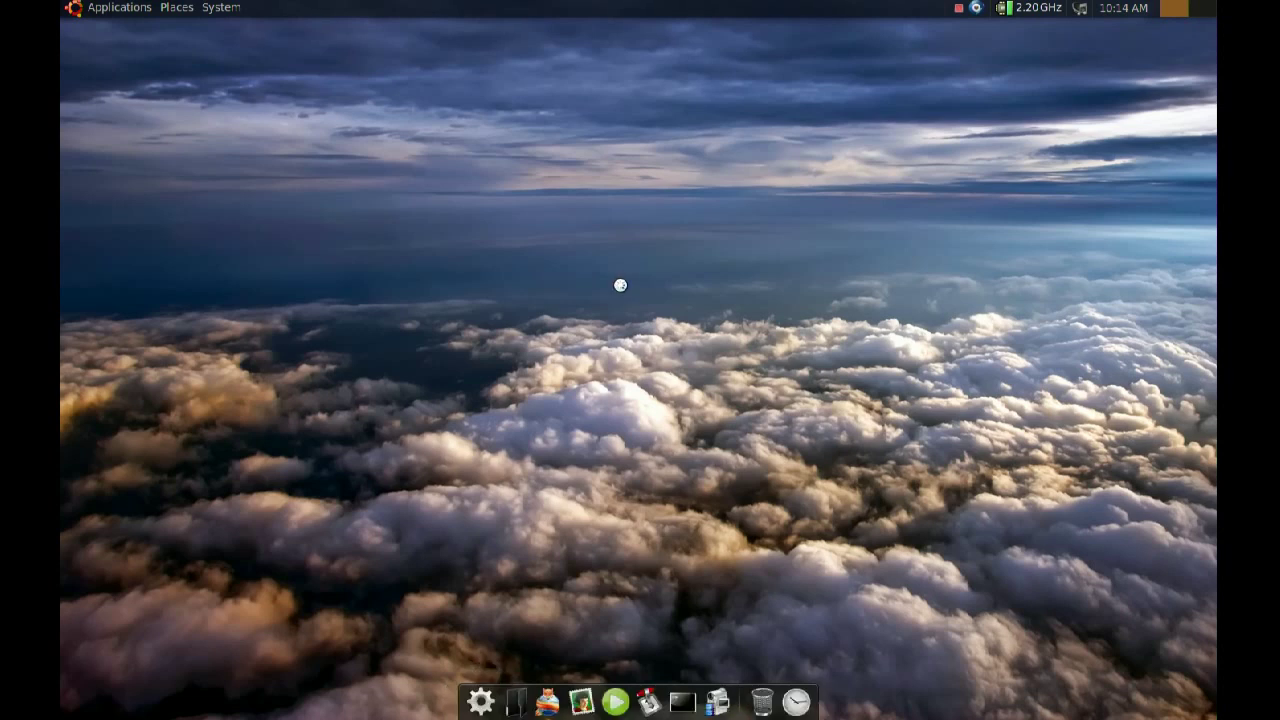
{"action": "type", "text": "*********"}
{"action": "key", "text": "Return"}
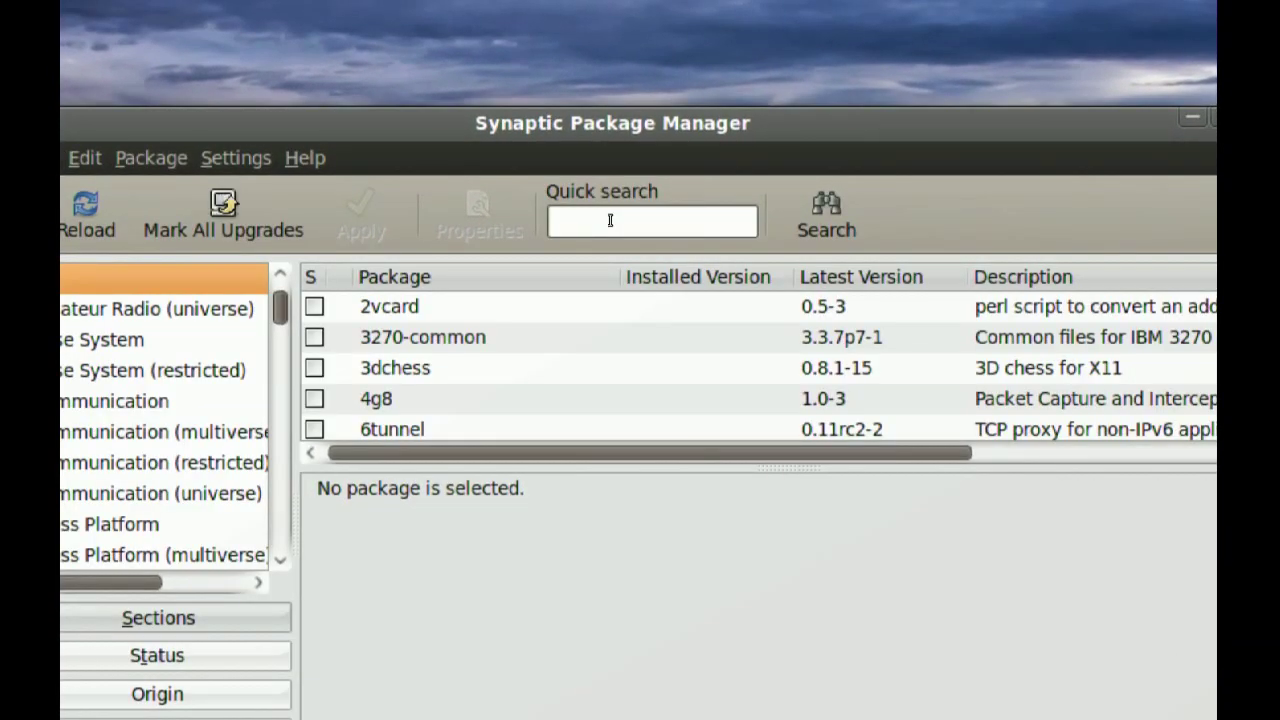
Step: Search Synaptic for 'smartmontools', then close Synaptic
{"action": "left_click", "coordinate": [610, 220]}
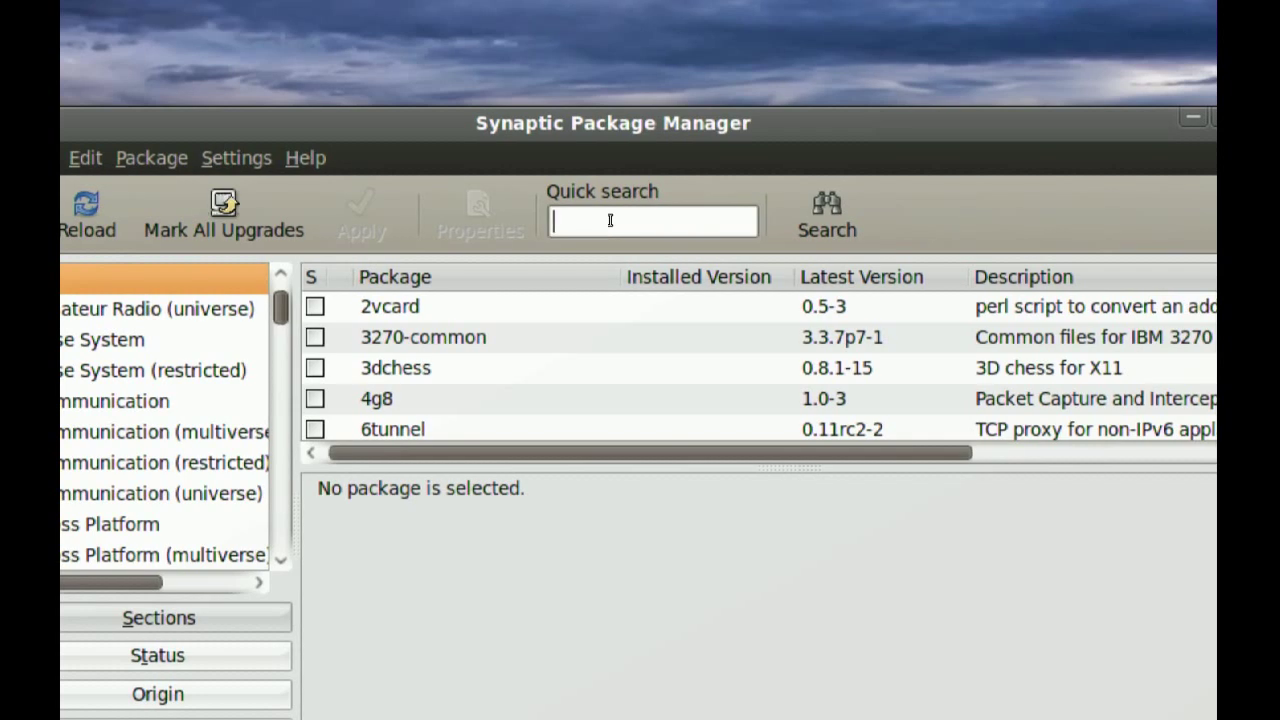
{"action": "type", "text": "smart"}
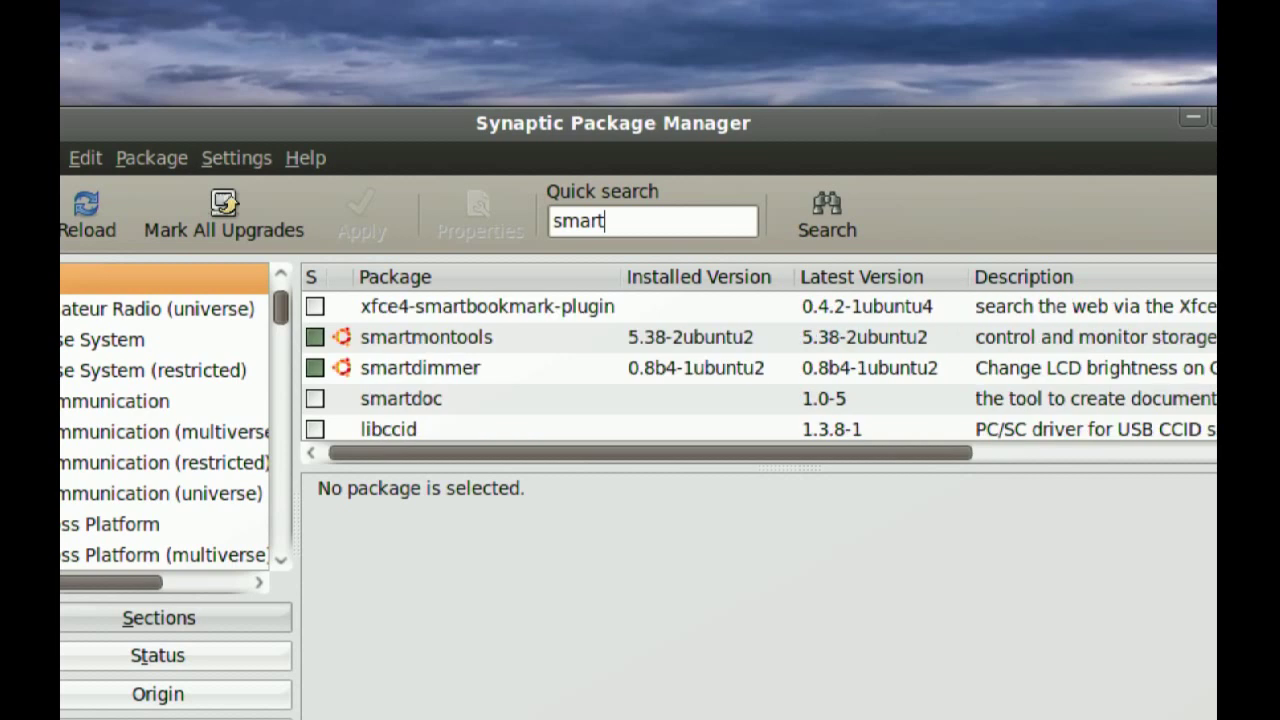
{"action": "type", "text": "montool"}
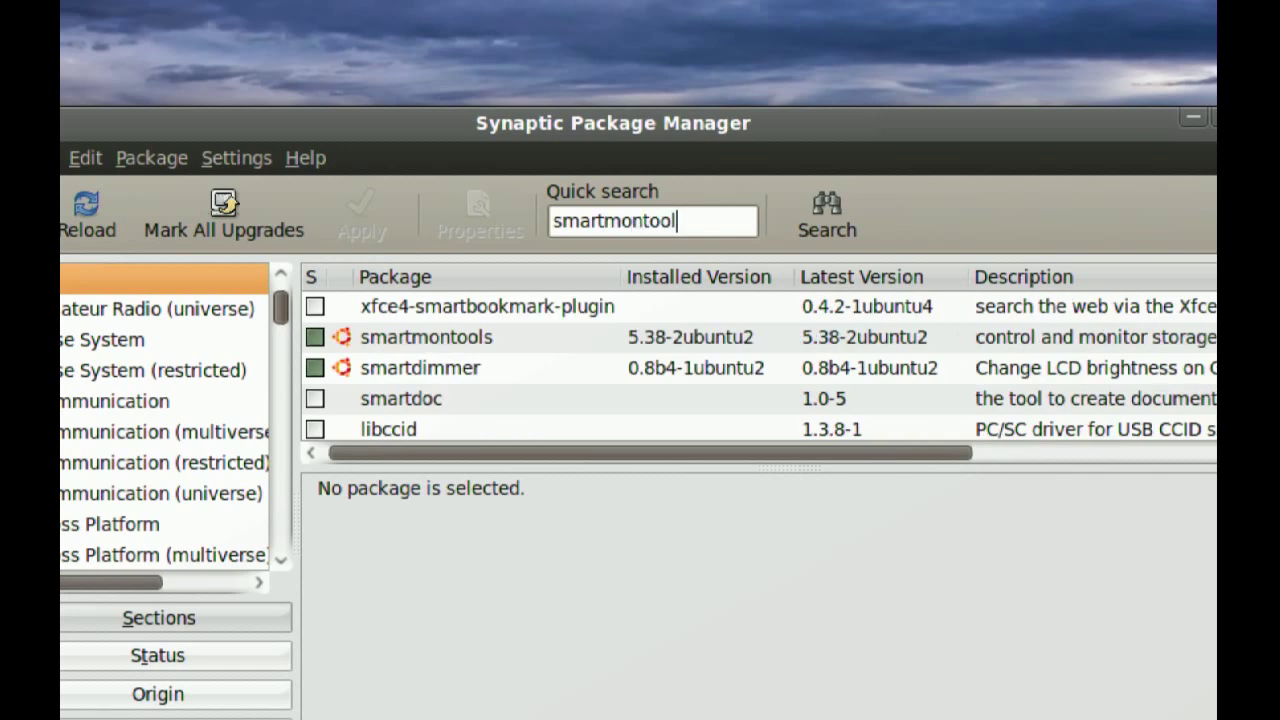
{"action": "type", "text": "s"}
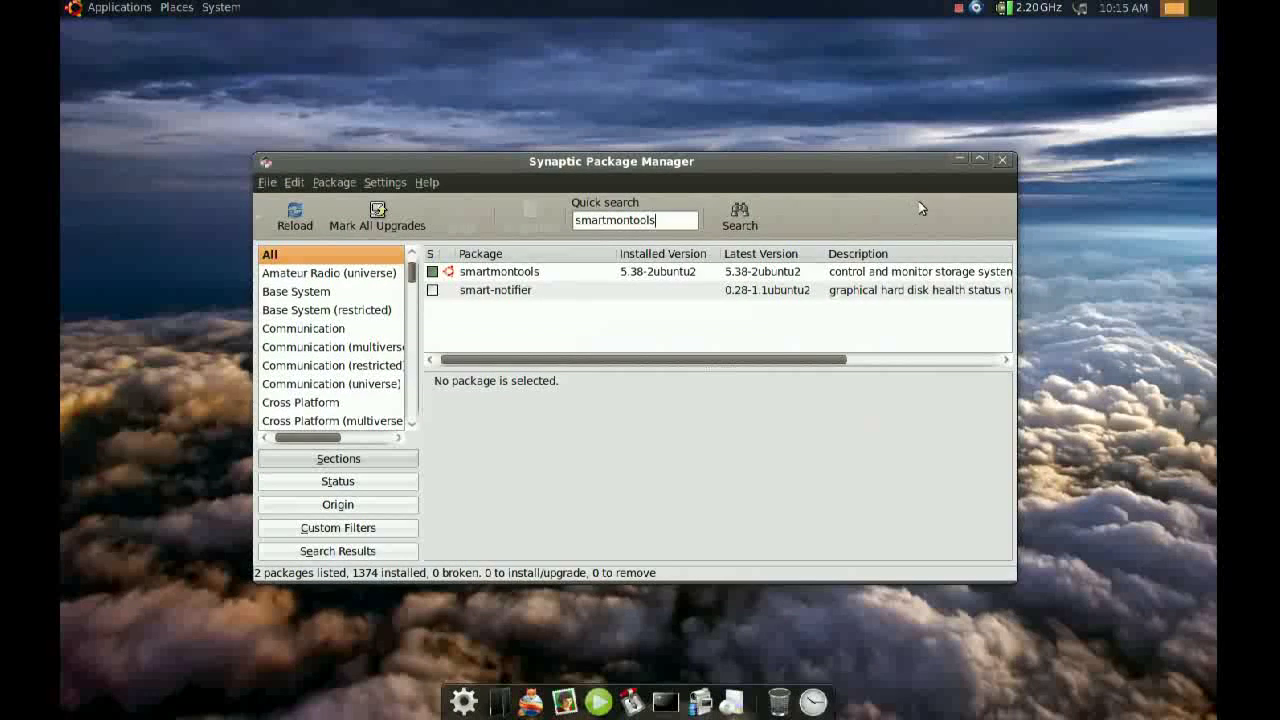
{"action": "left_click", "coordinate": [1001, 160]}
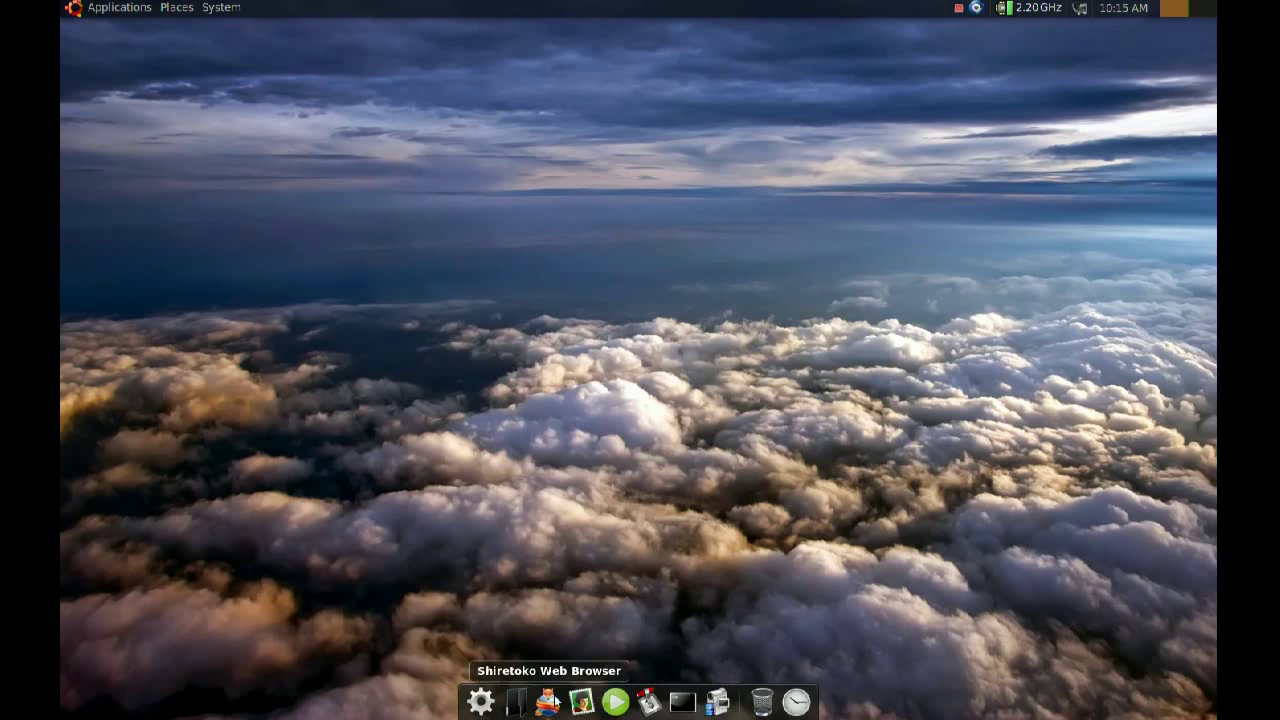
Step: Search Google for 'gsmartcontrol' in the Shiretoko browser
{"action": "left_click", "coordinate": [547, 701]}
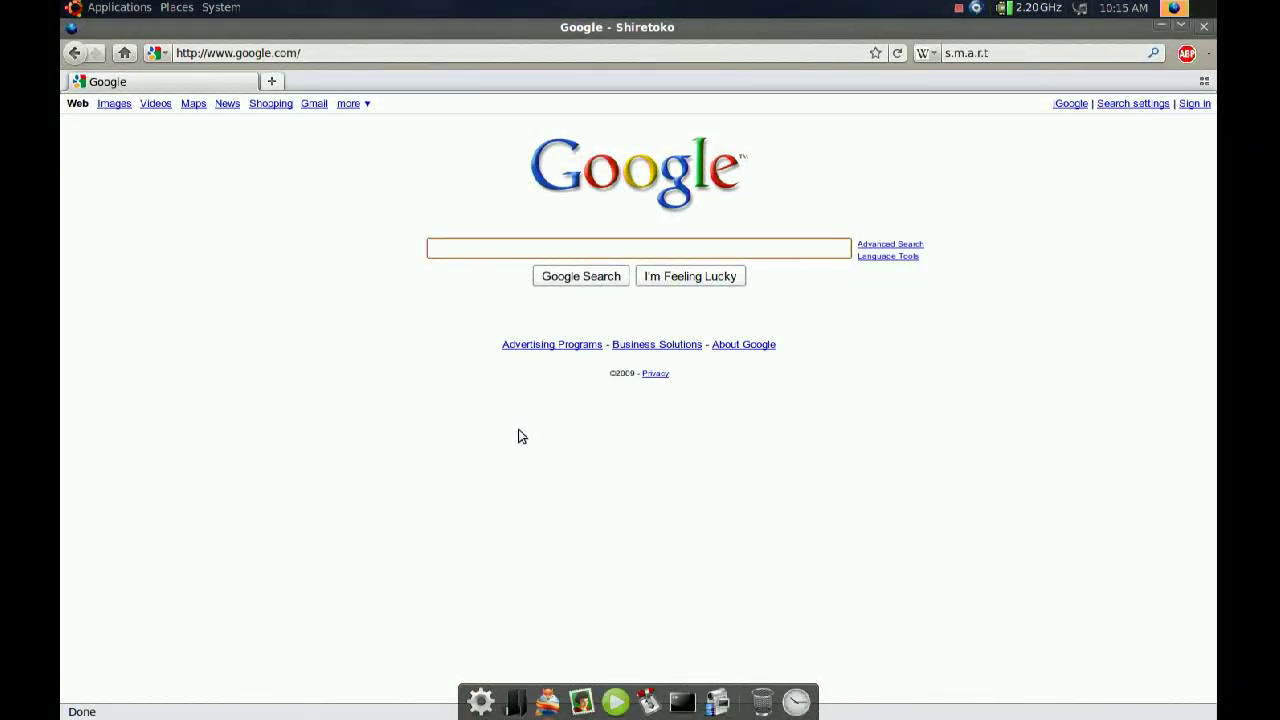
{"action": "type", "text": "gsmart"}
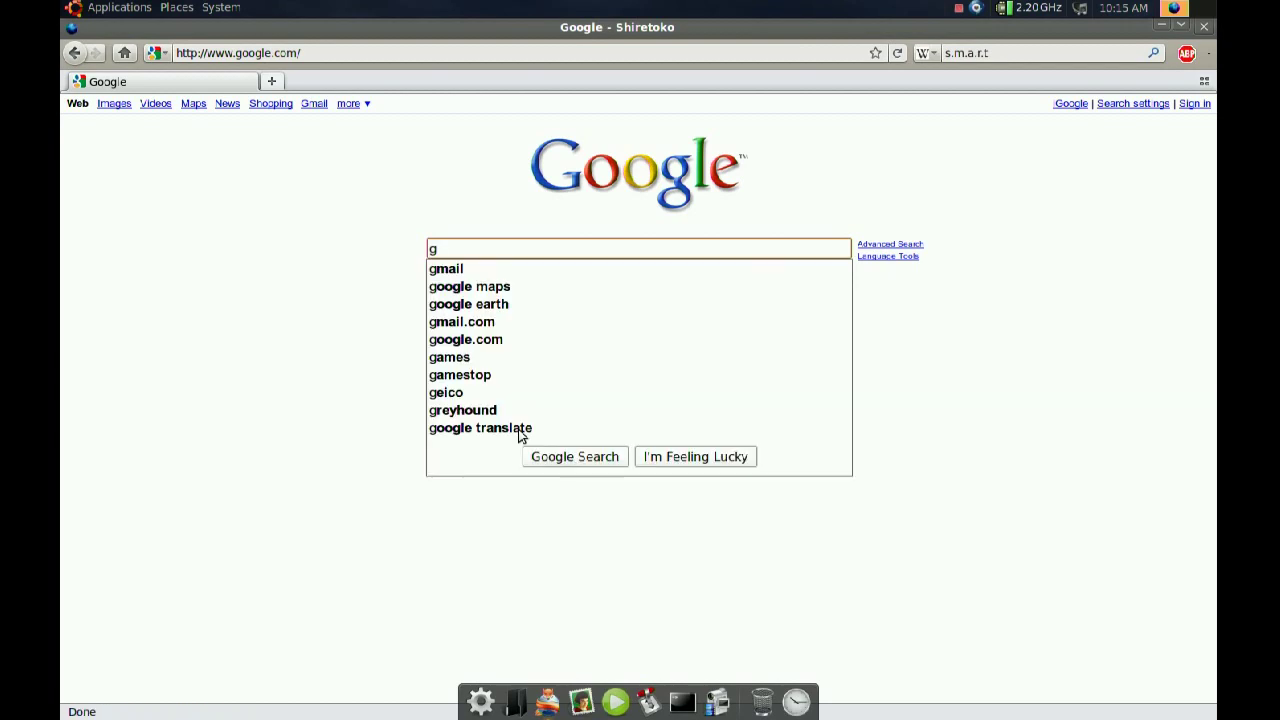
{"action": "type", "text": "control"}
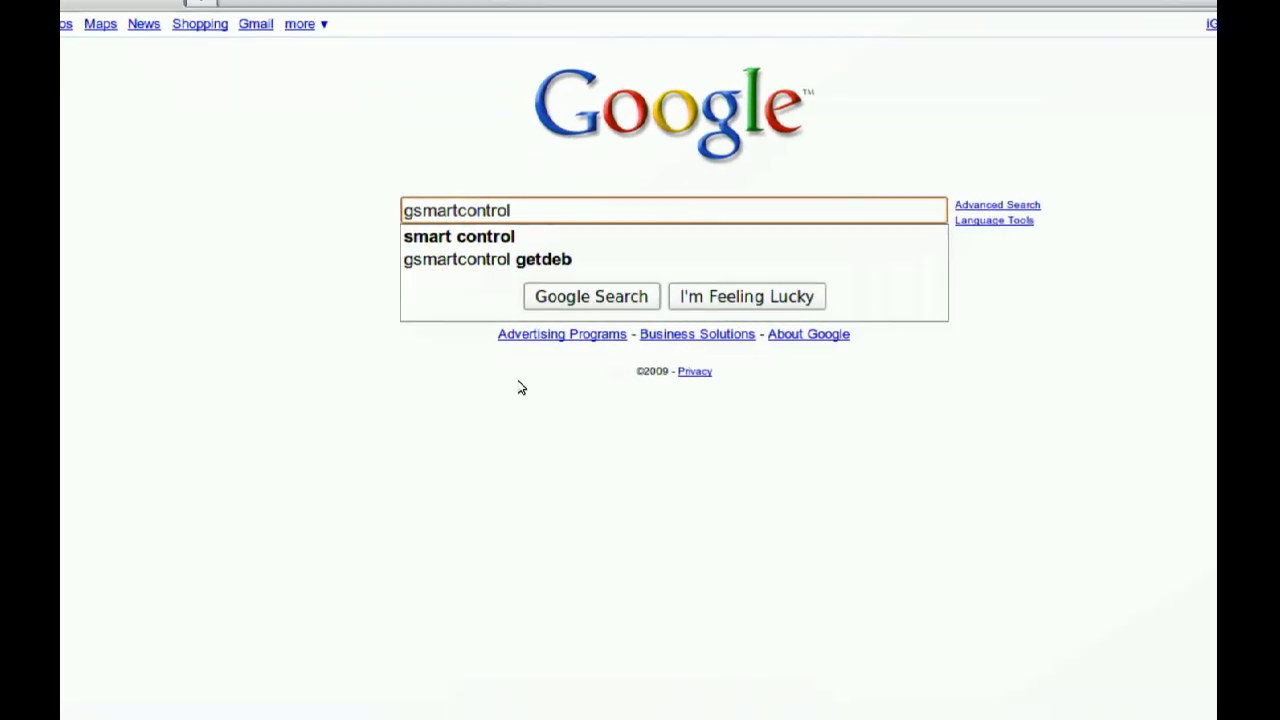
{"action": "key", "text": "Return"}
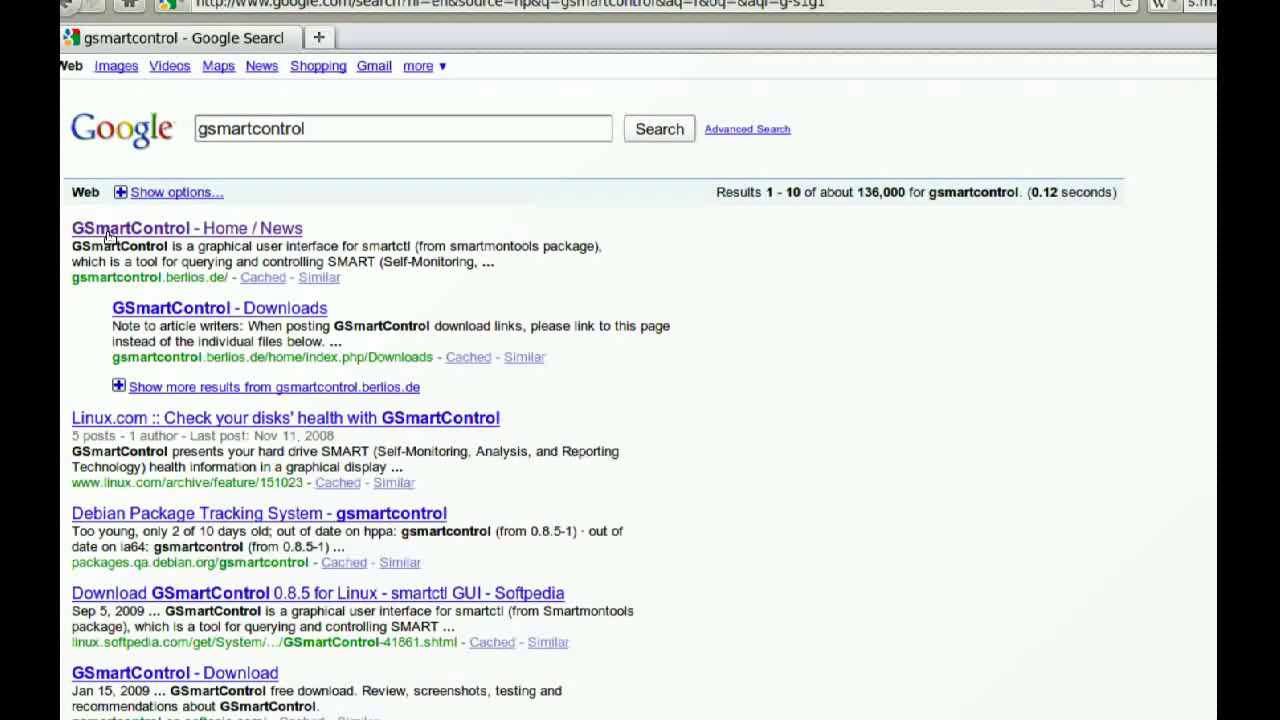
Step: Go from the GSmartControl home page to Downloads and follow Ubuntu's OBS project directory link
{"action": "left_click", "coordinate": [107, 231]}
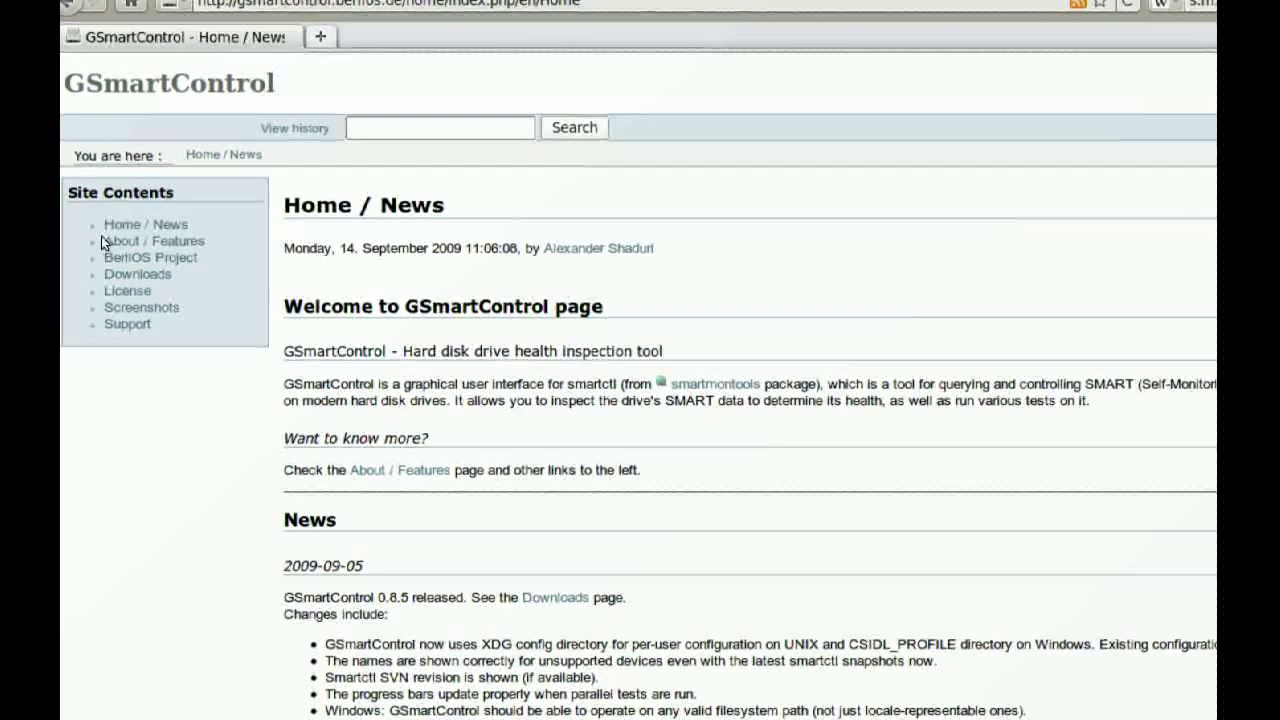
{"action": "left_click", "coordinate": [122, 277]}
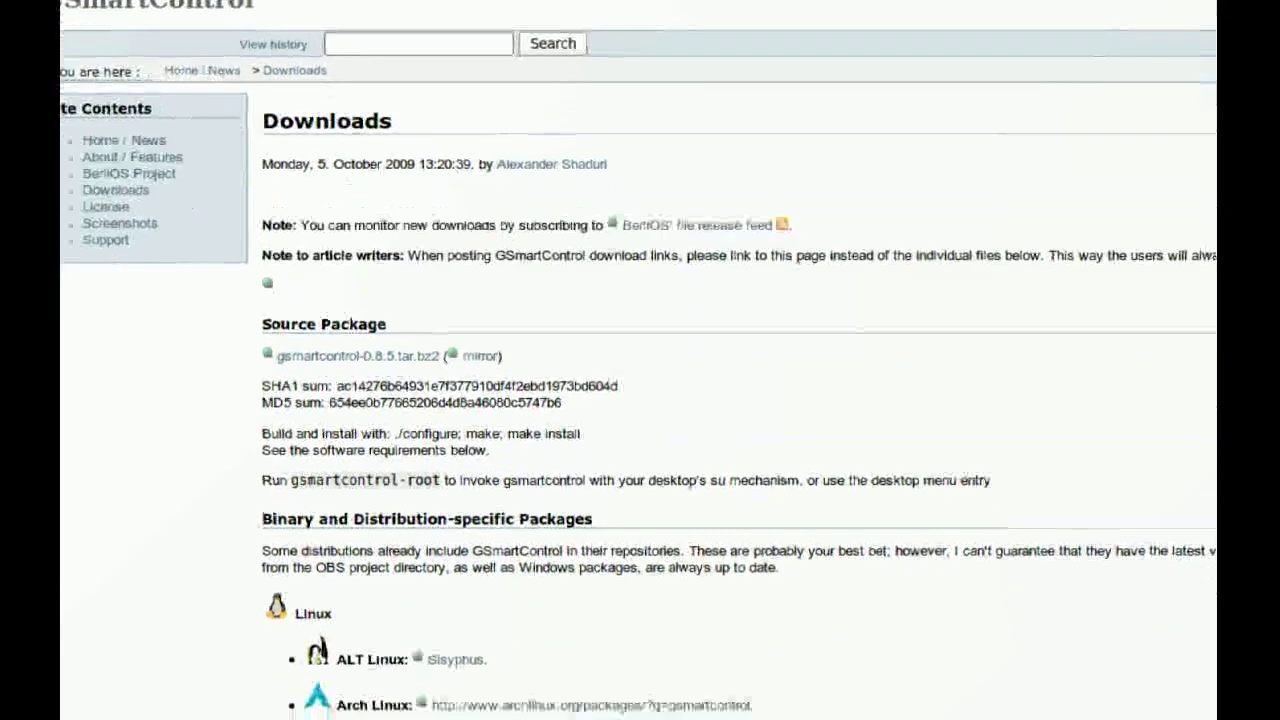
{"action": "scroll", "coordinate": [181, 545], "scroll_direction": "down", "scroll_amount": 6}
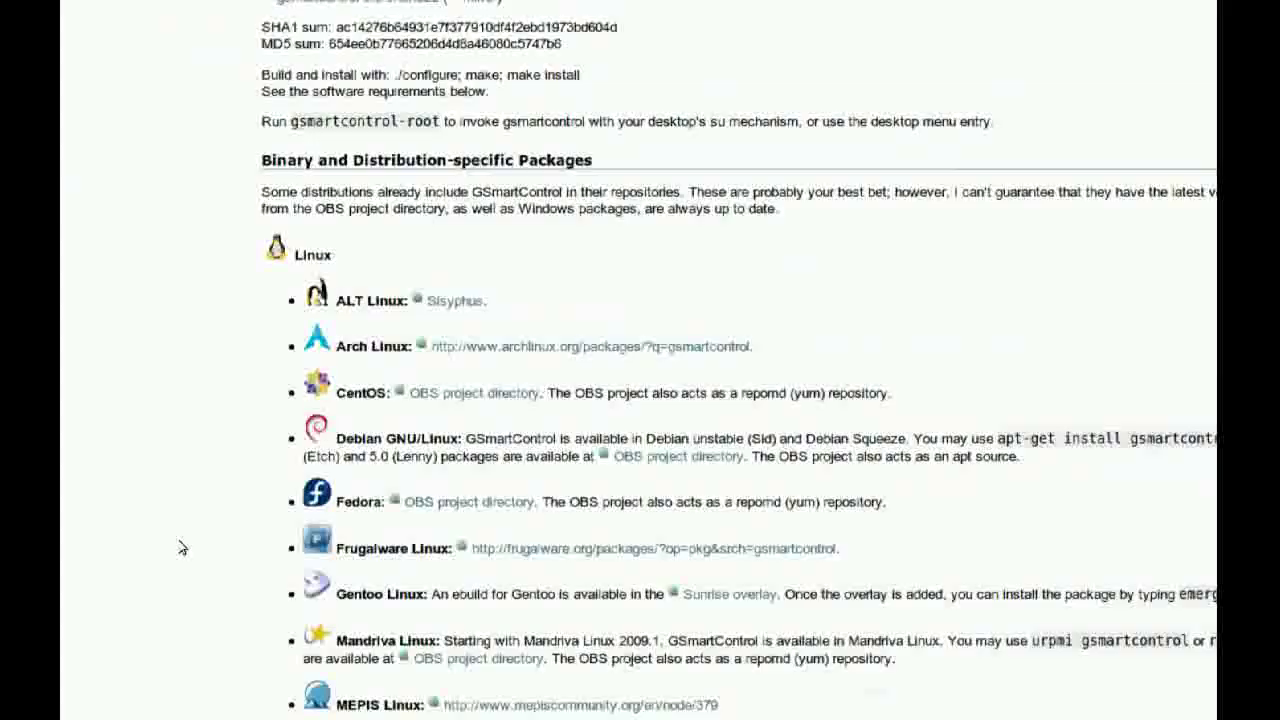
{"action": "scroll", "coordinate": [181, 547], "scroll_direction": "down", "scroll_amount": 4}
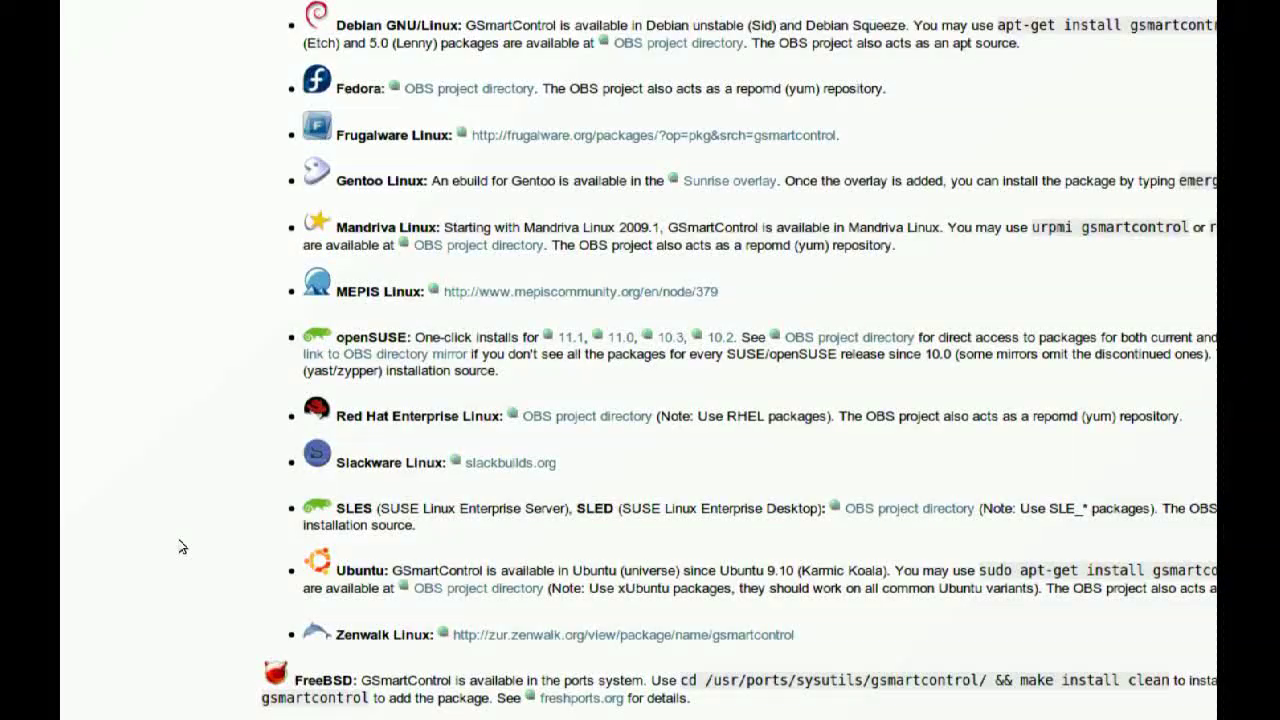
{"action": "scroll", "coordinate": [181, 547], "scroll_direction": "down", "scroll_amount": 1}
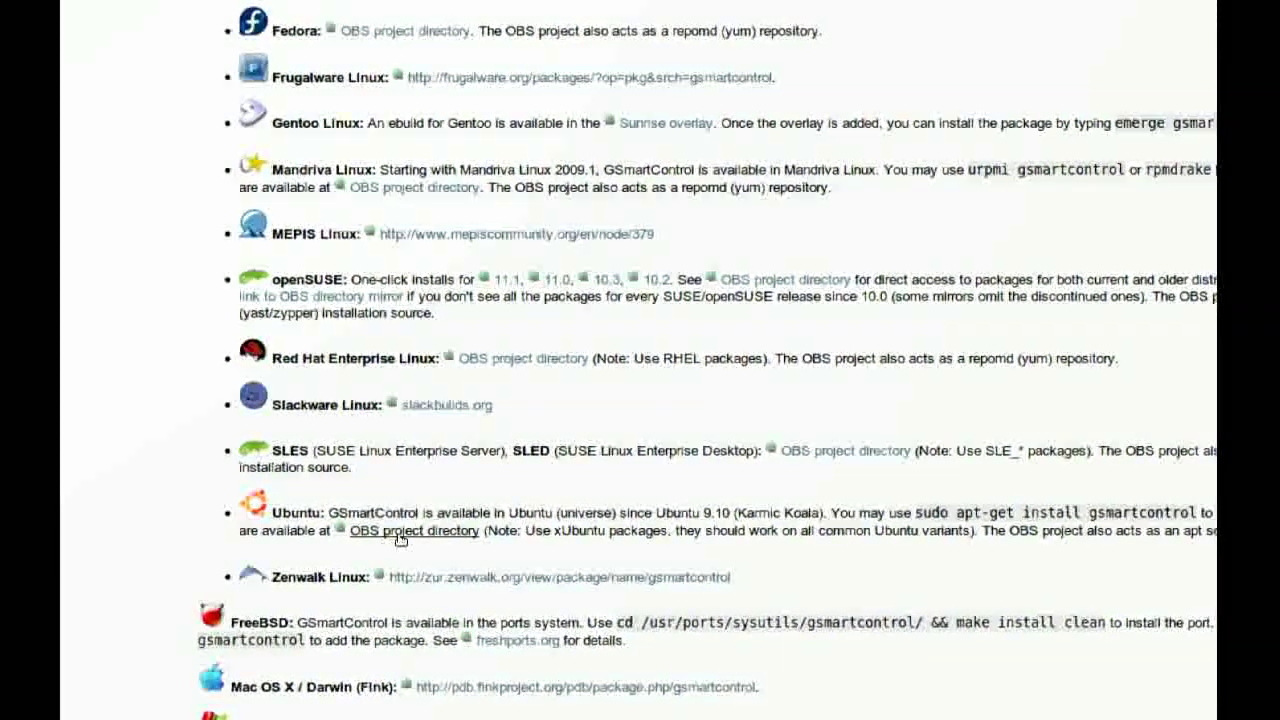
{"action": "left_click", "coordinate": [400, 536]}
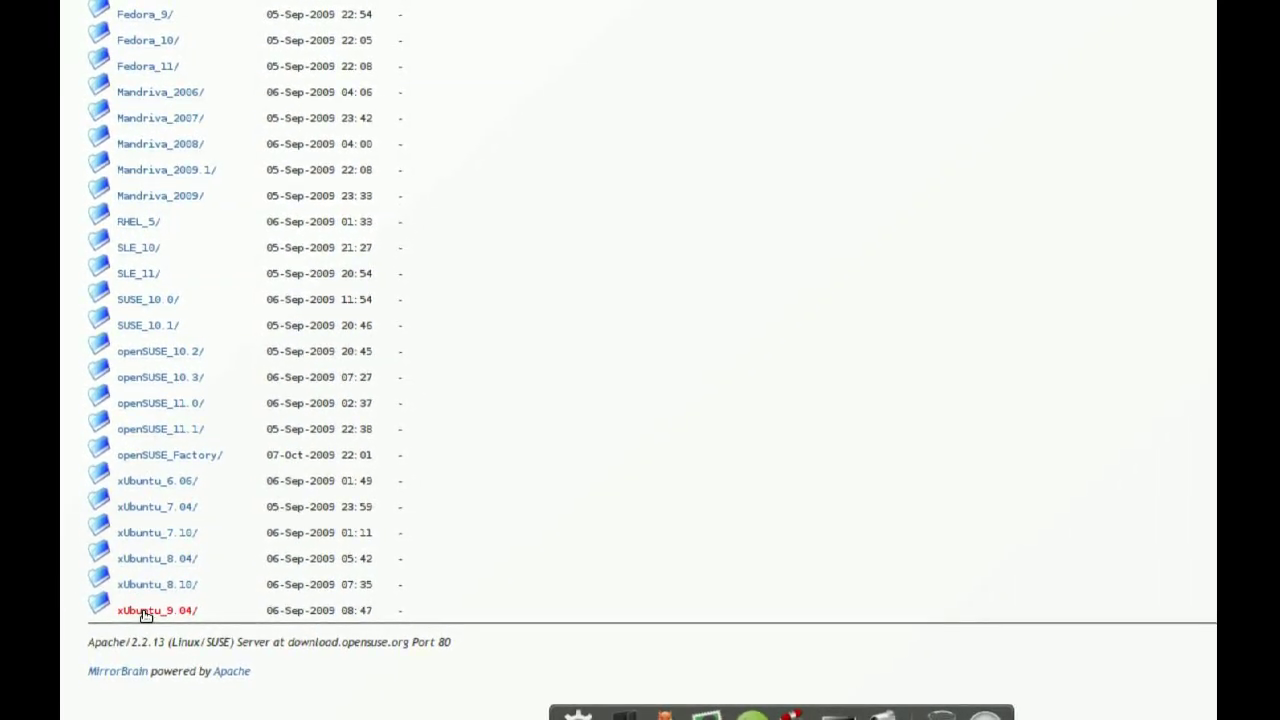
Step: Open the xUbuntu_9.04 amd64 package folder in the OBS repository
{"action": "left_click", "coordinate": [130, 612]}
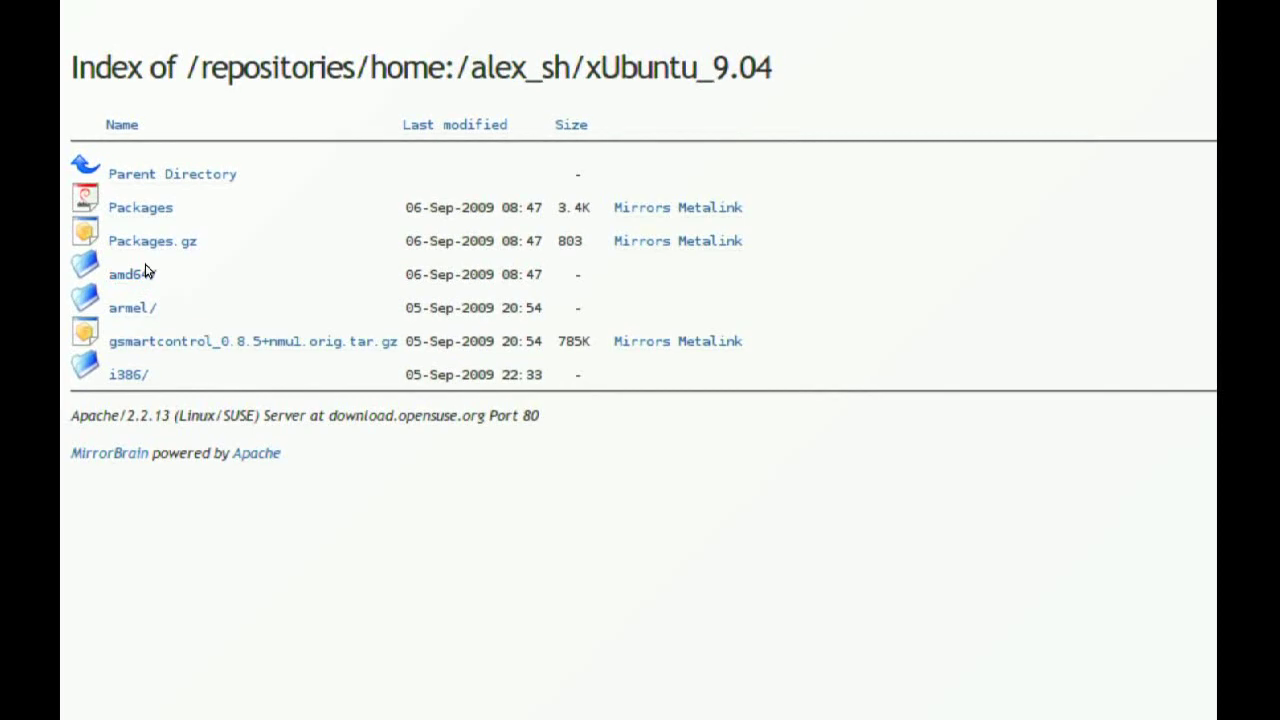
{"action": "scroll", "coordinate": [151, 300], "scroll_direction": "down", "scroll_amount": 1}
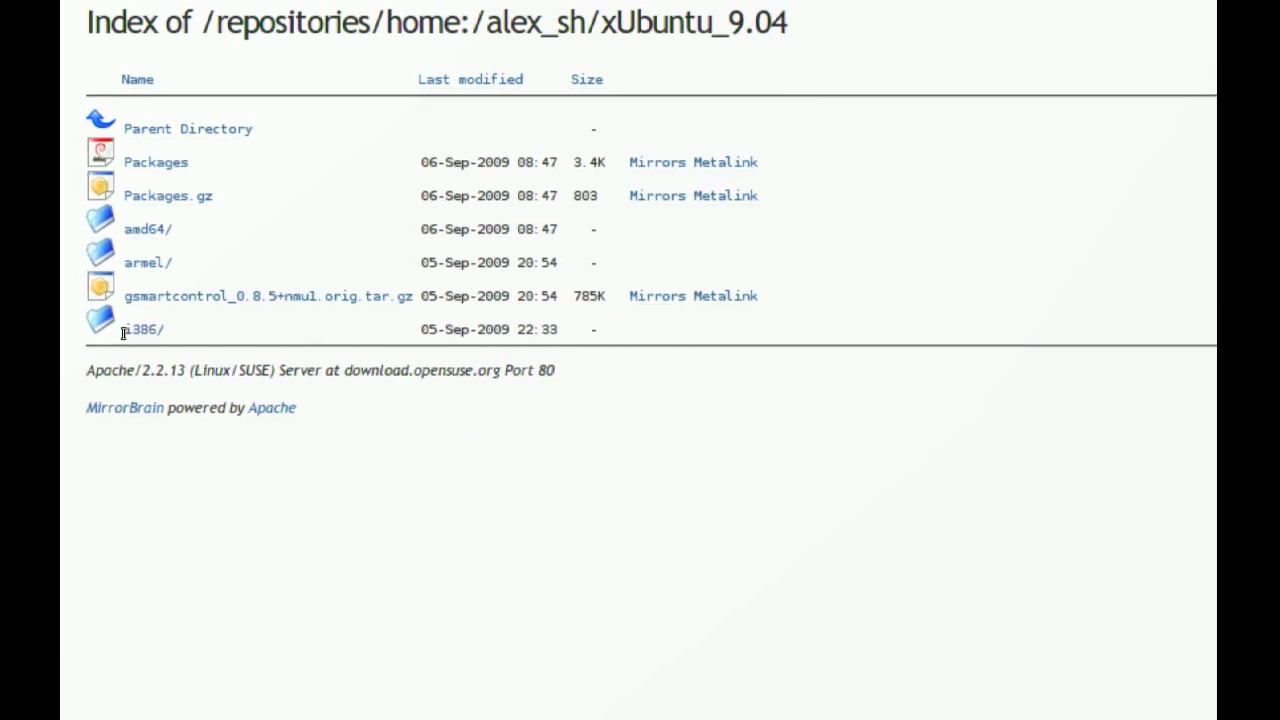
{"action": "scroll", "coordinate": [128, 300], "scroll_direction": "up", "scroll_amount": 1}
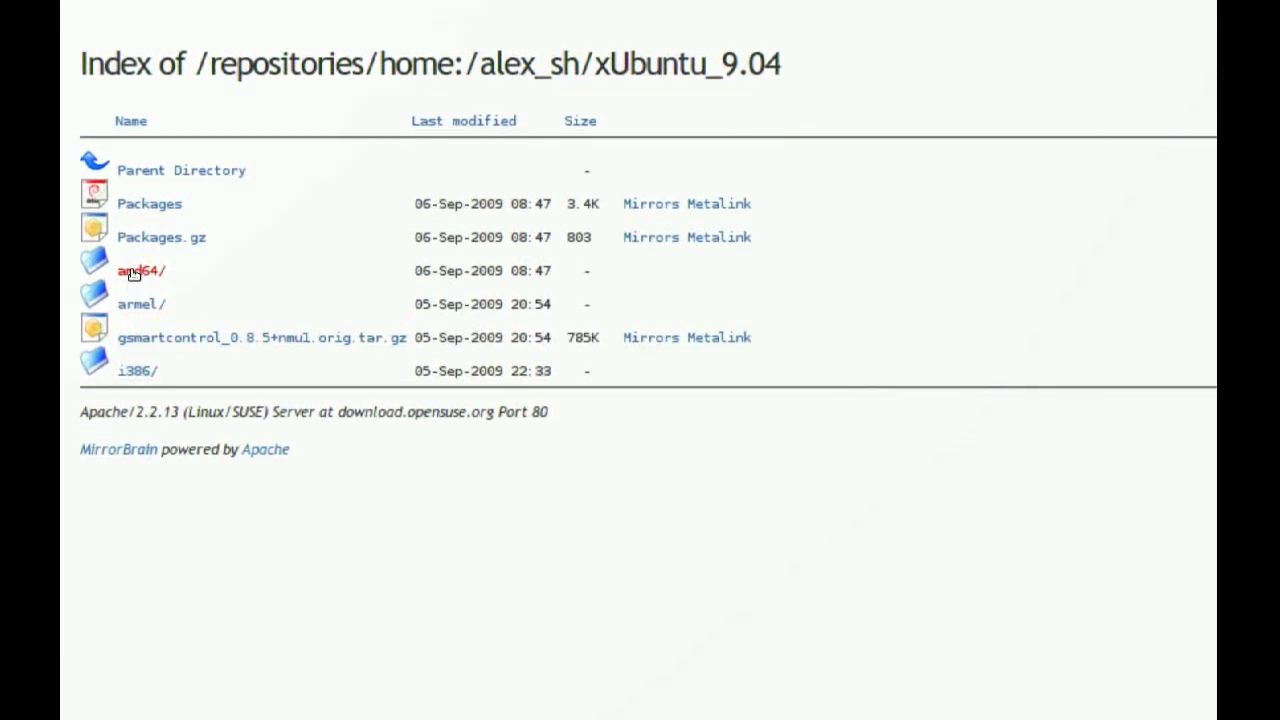
{"action": "left_click", "coordinate": [133, 271]}
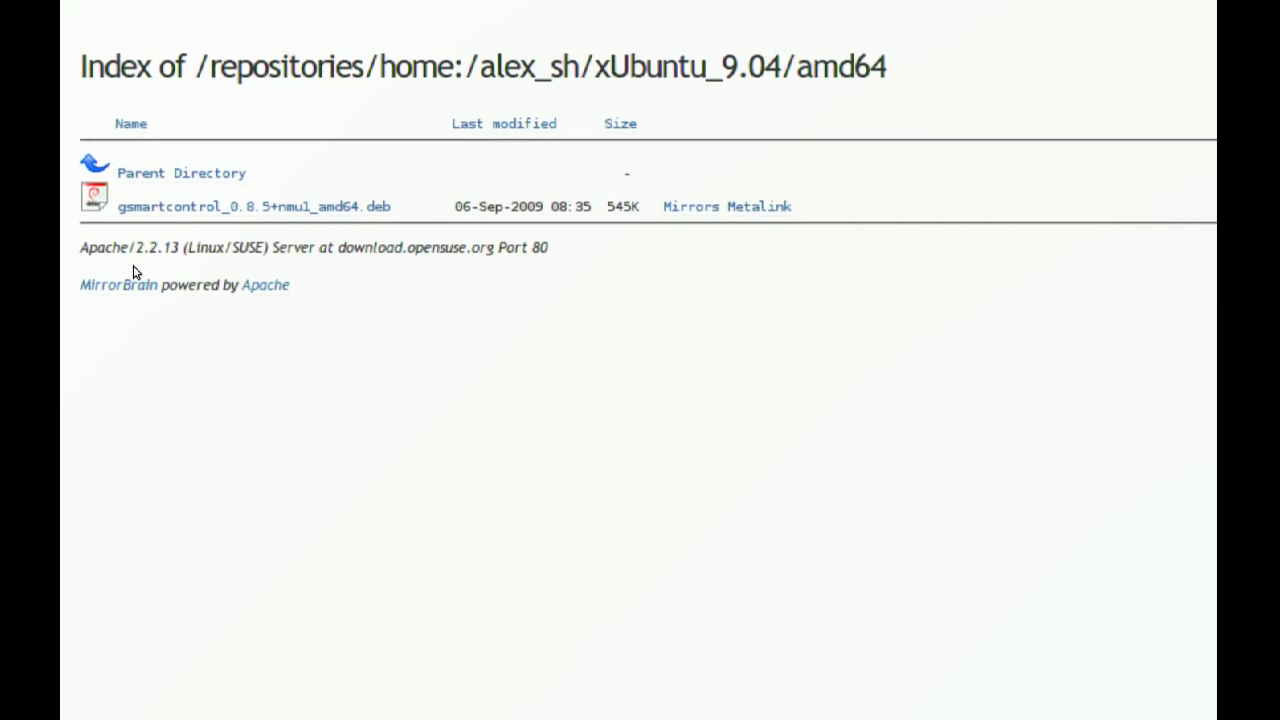
Step: Download gsmartcontrol_0.8.5+nmu1_amd64.deb to the Desktop with DownThemAll!, then close its manager
{"action": "left_click", "coordinate": [154, 232]}
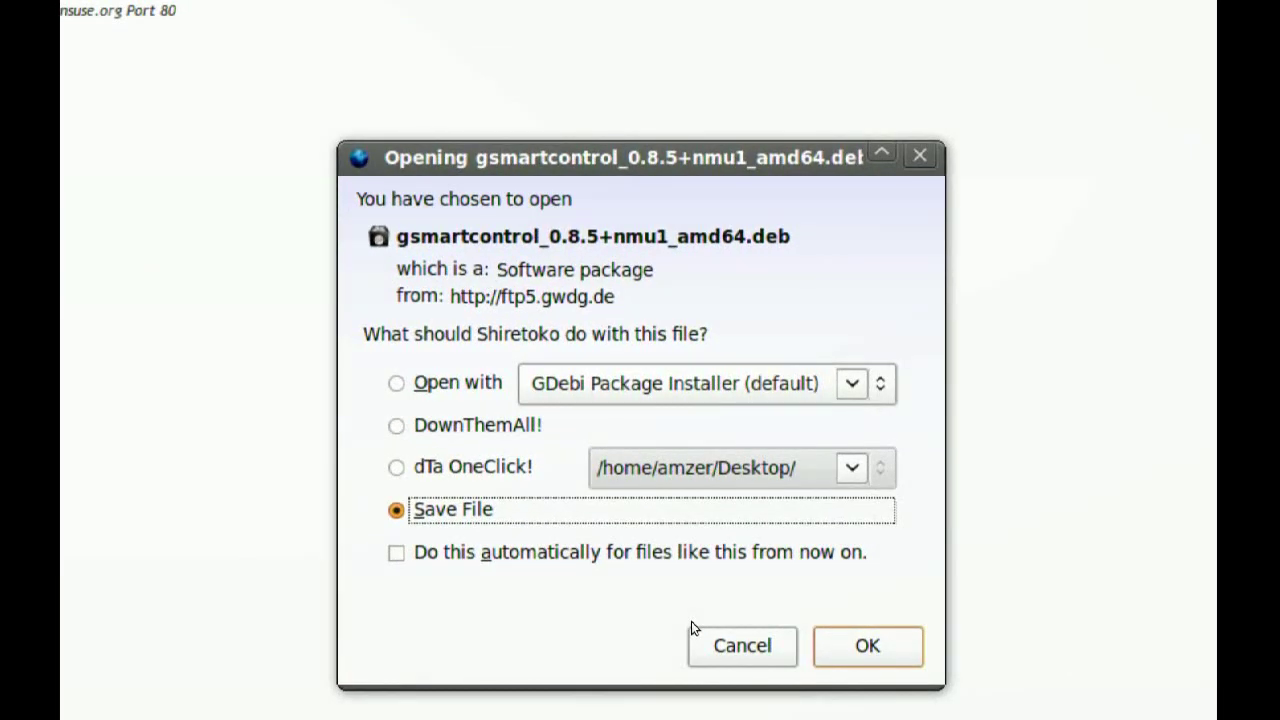
{"action": "left_click", "coordinate": [473, 429]}
{"action": "left_click", "coordinate": [955, 714]}
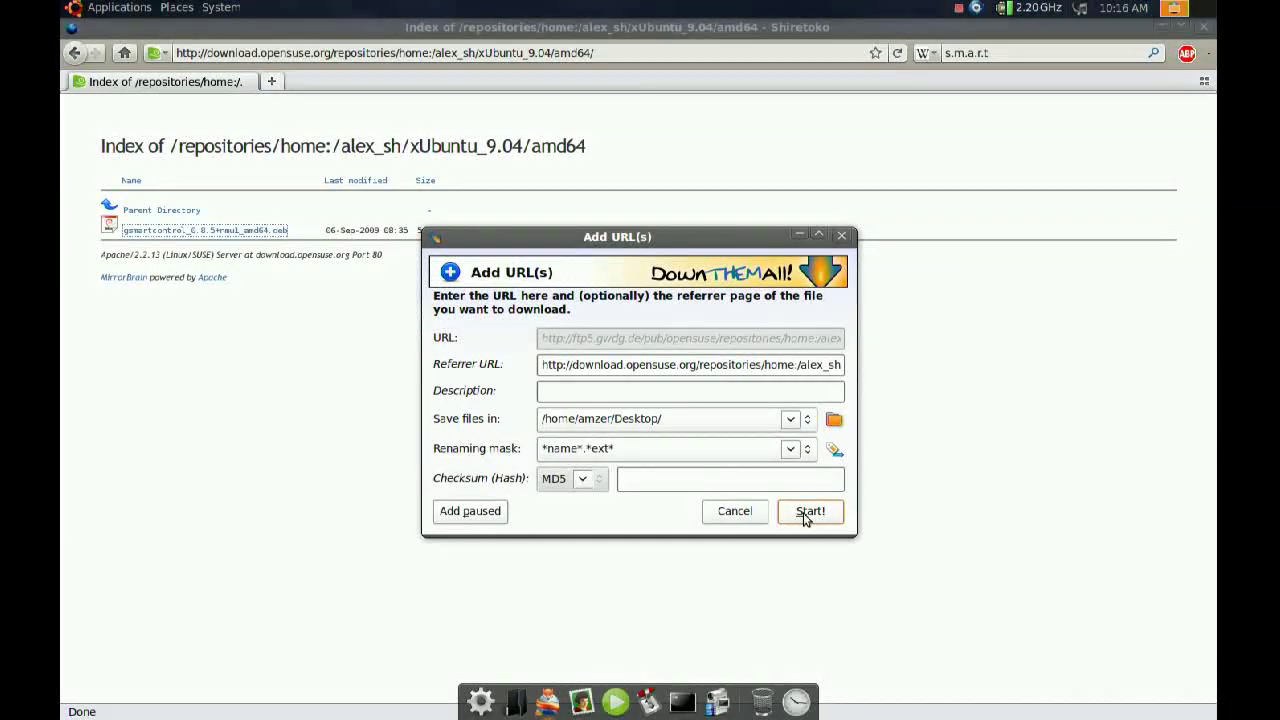
{"action": "left_click", "coordinate": [808, 512]}
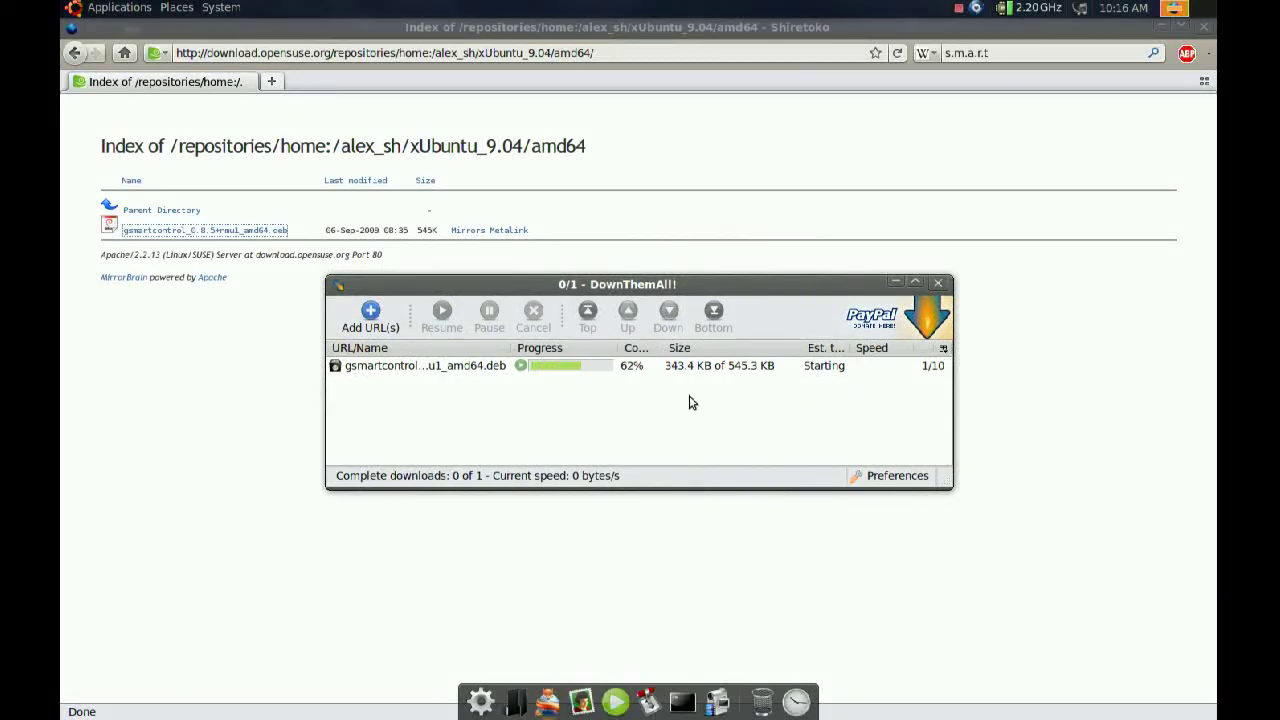
{"action": "left_click", "coordinate": [940, 285]}
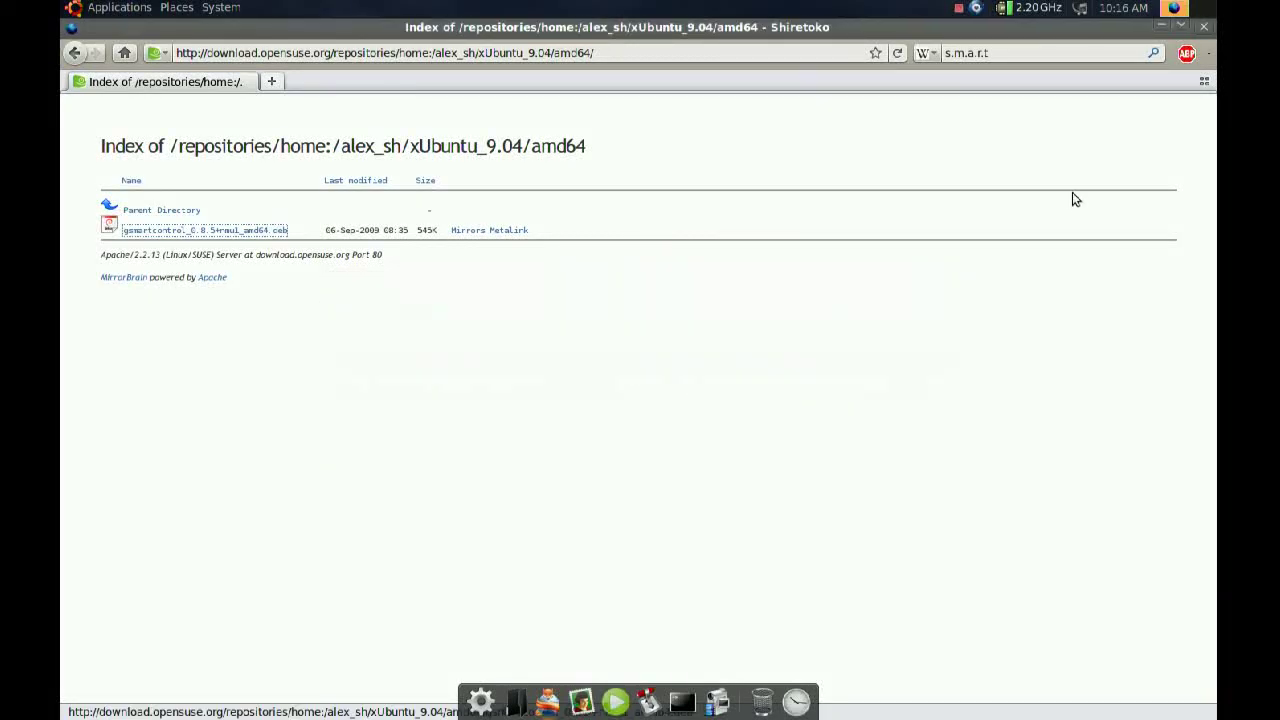
Step: Install gsmartcontrol_0.8.5+nmu1_amd64.deb from the desktop in GDebi using the administrator password
{"action": "left_click", "coordinate": [1161, 28]}
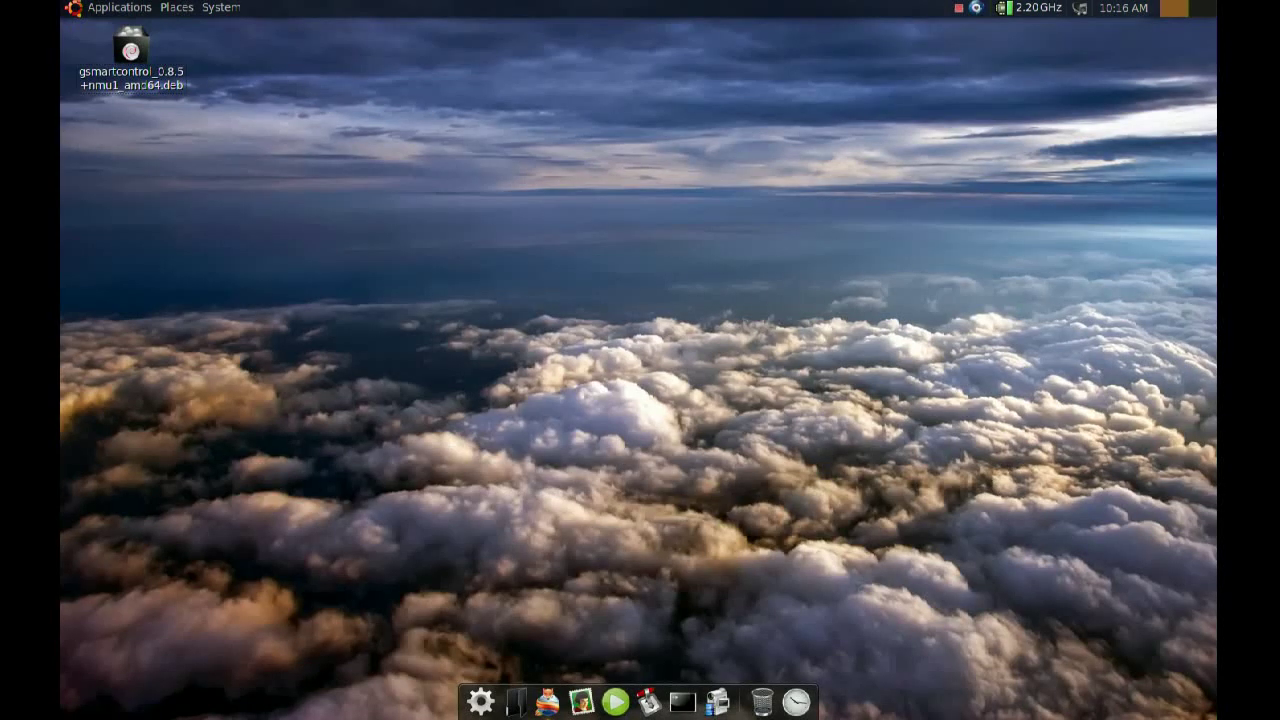
{"action": "double_click", "coordinate": [138, 51]}
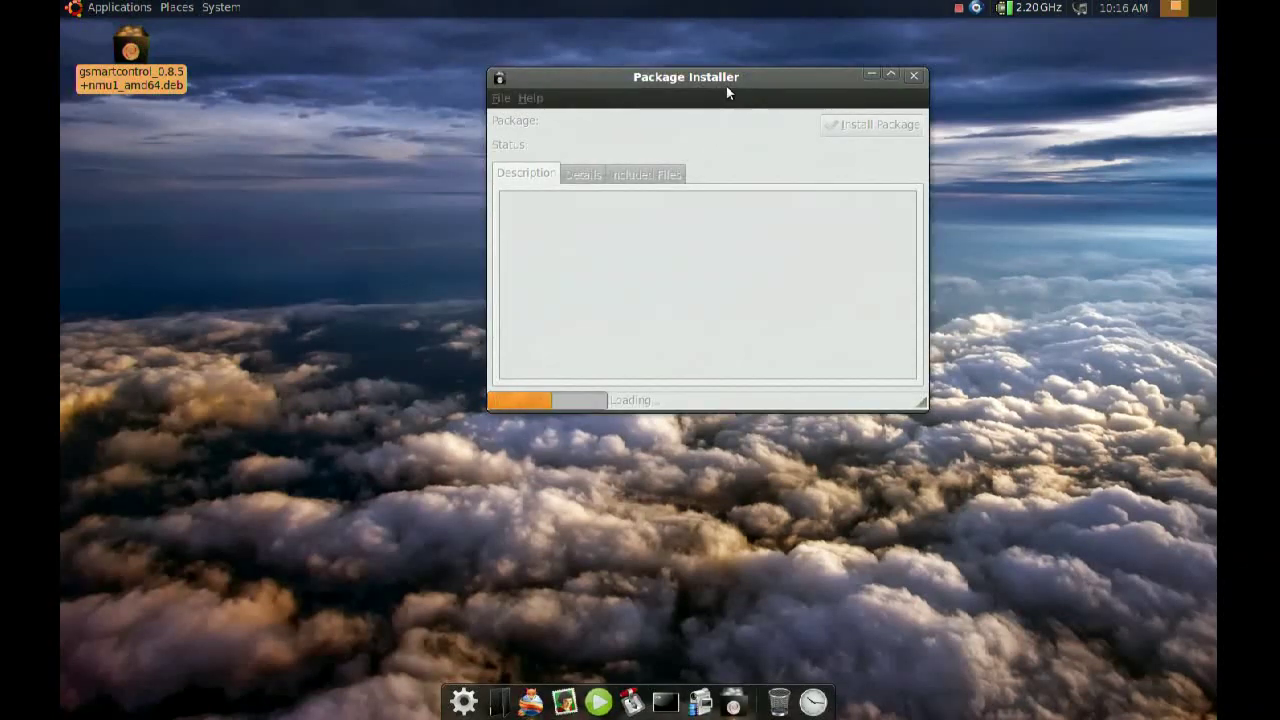
{"action": "left_click_drag", "start_coordinate": [725, 86], "coordinate": [682, 153]}
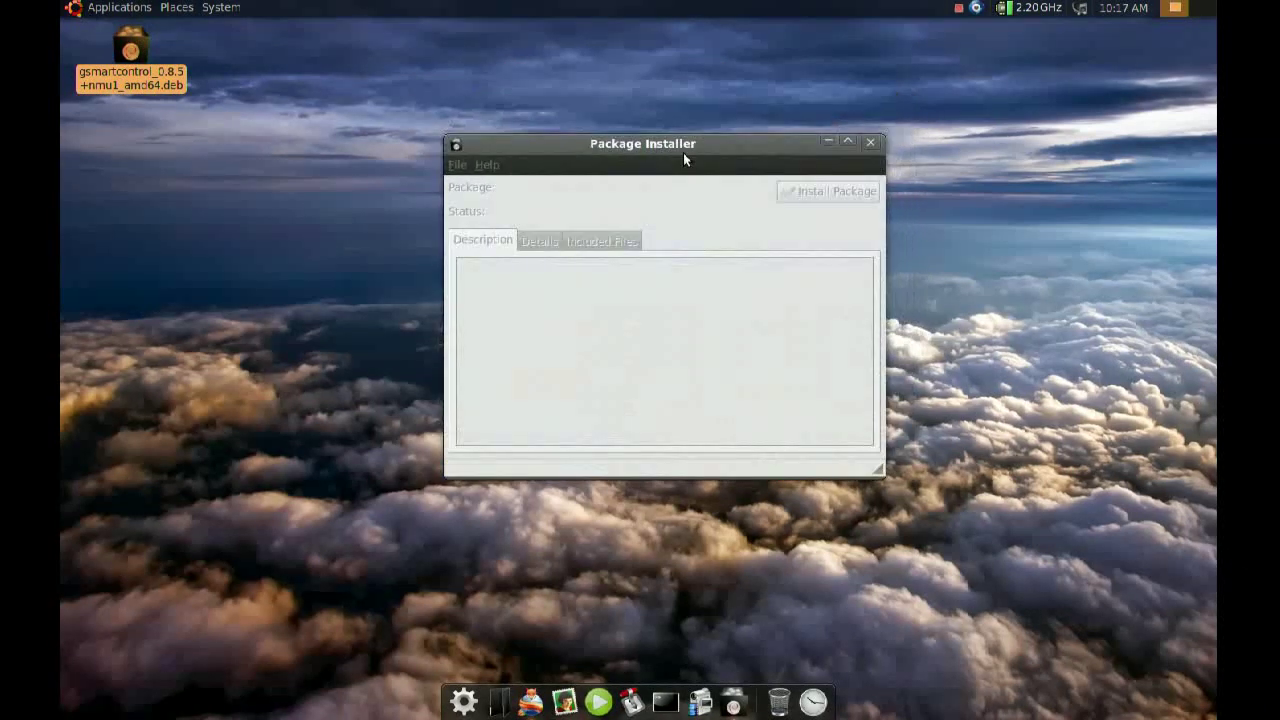
{"action": "left_click", "coordinate": [835, 191]}
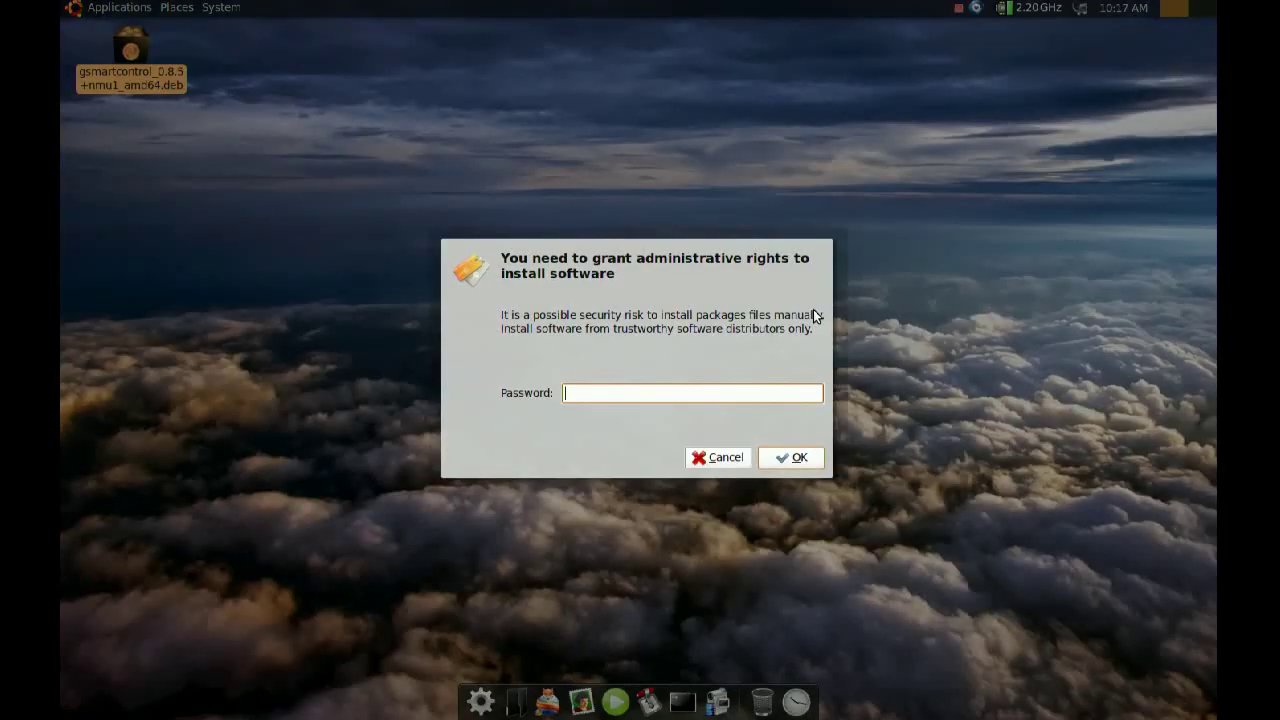
{"action": "type", "text": "xxxxxxxxxxx"}
{"action": "key", "text": "Return"}
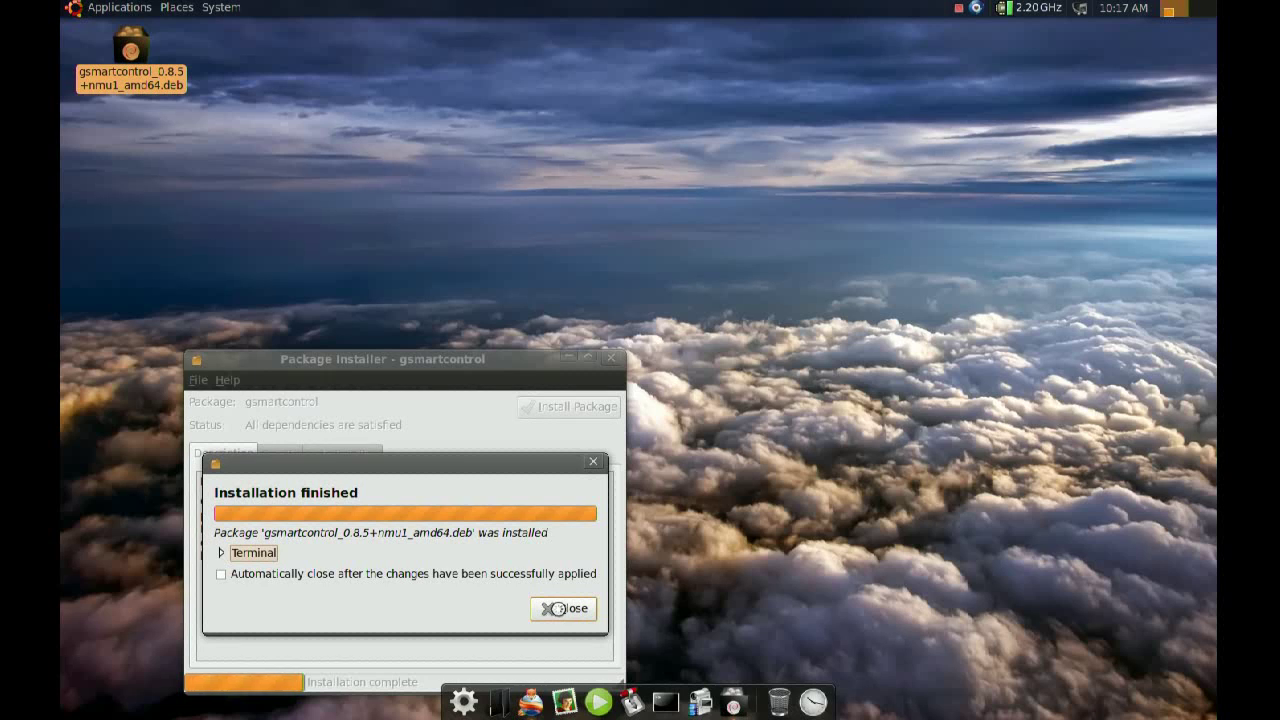
{"action": "left_click", "coordinate": [558, 609]}
Step: Close the installer and start GSmartControl from Applications > System Tools
{"action": "left_click", "coordinate": [611, 358]}
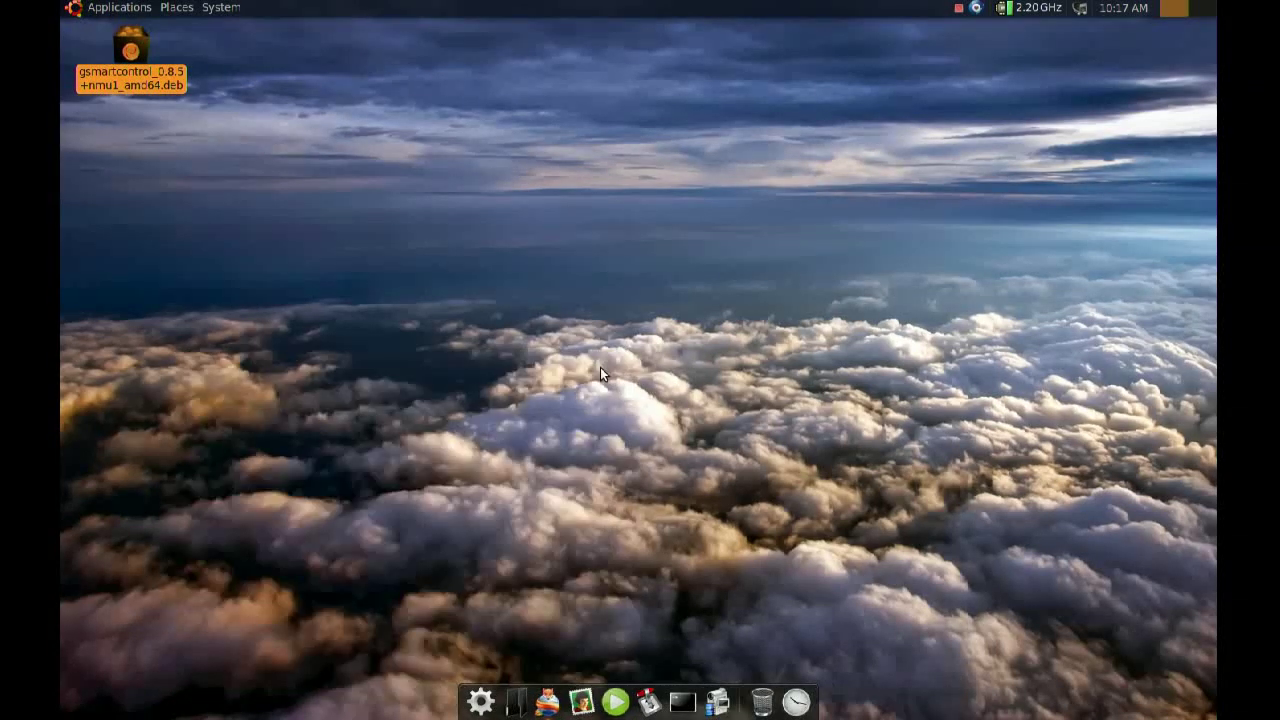
{"action": "left_click", "coordinate": [113, 10]}
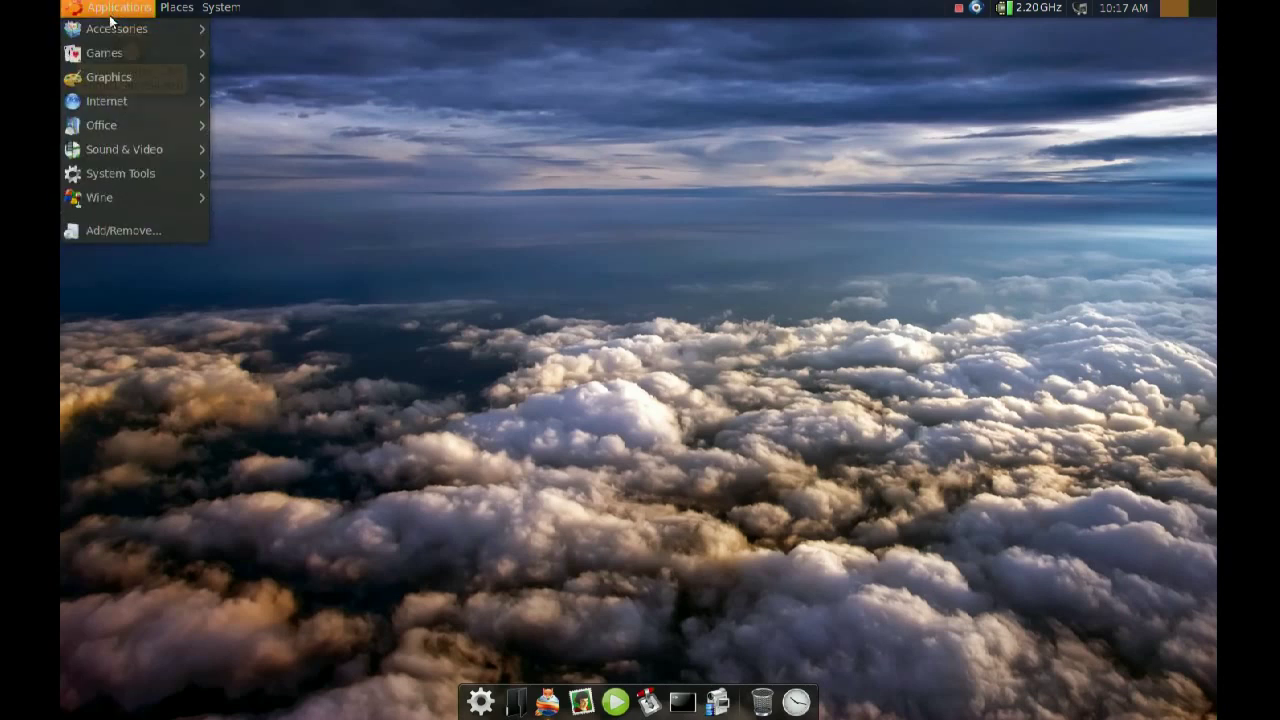
{"action": "mouse_move", "coordinate": [140, 176]}
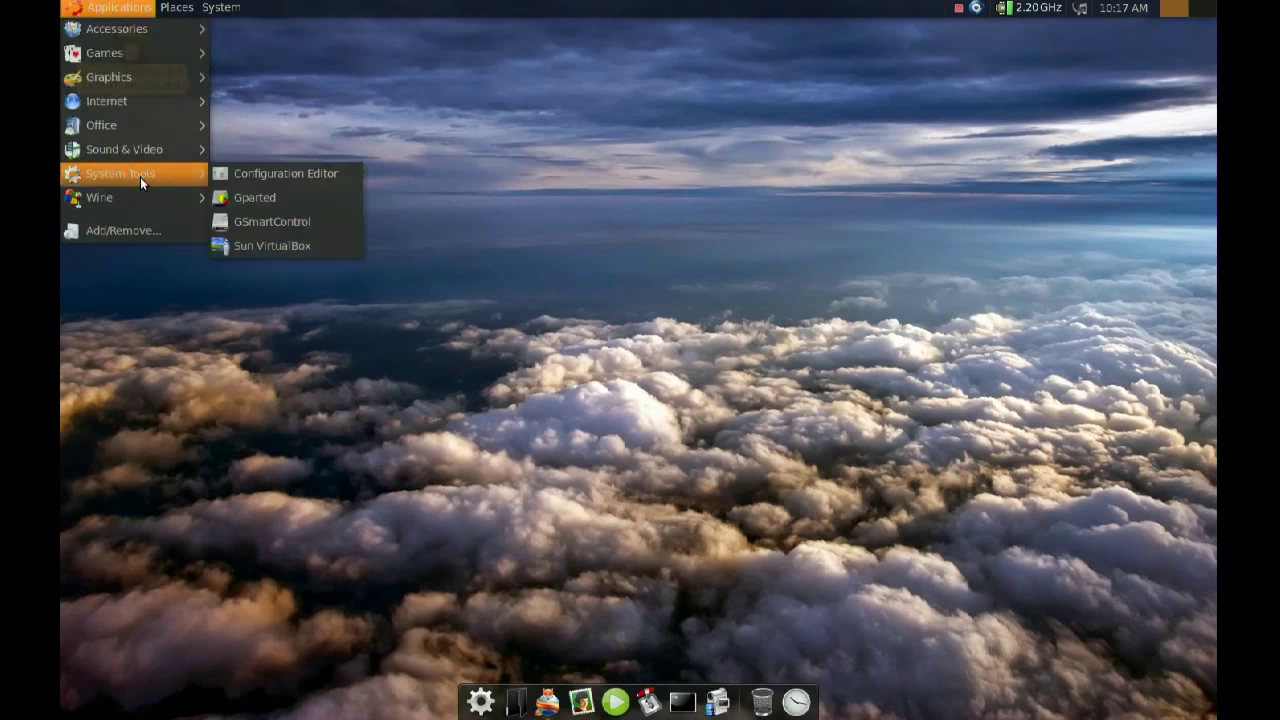
{"action": "left_click", "coordinate": [314, 224]}
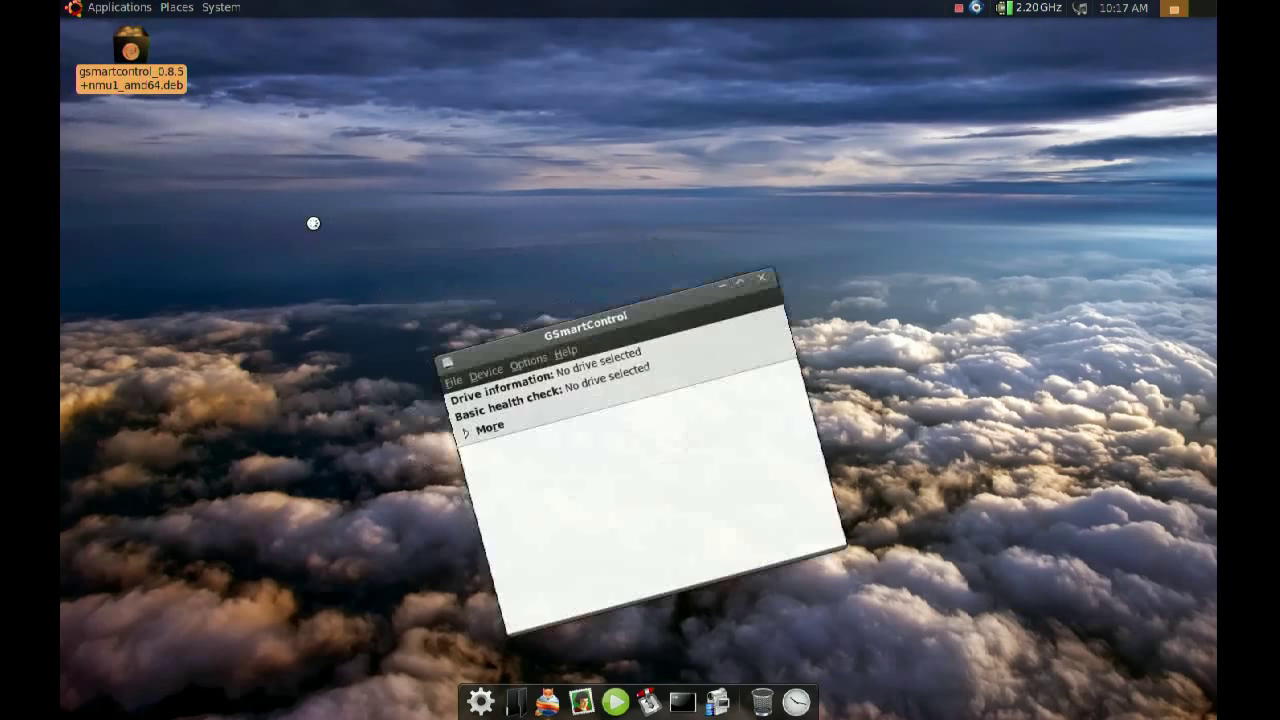
{"action": "left_click_drag", "start_coordinate": [636, 325], "coordinate": [607, 223]}
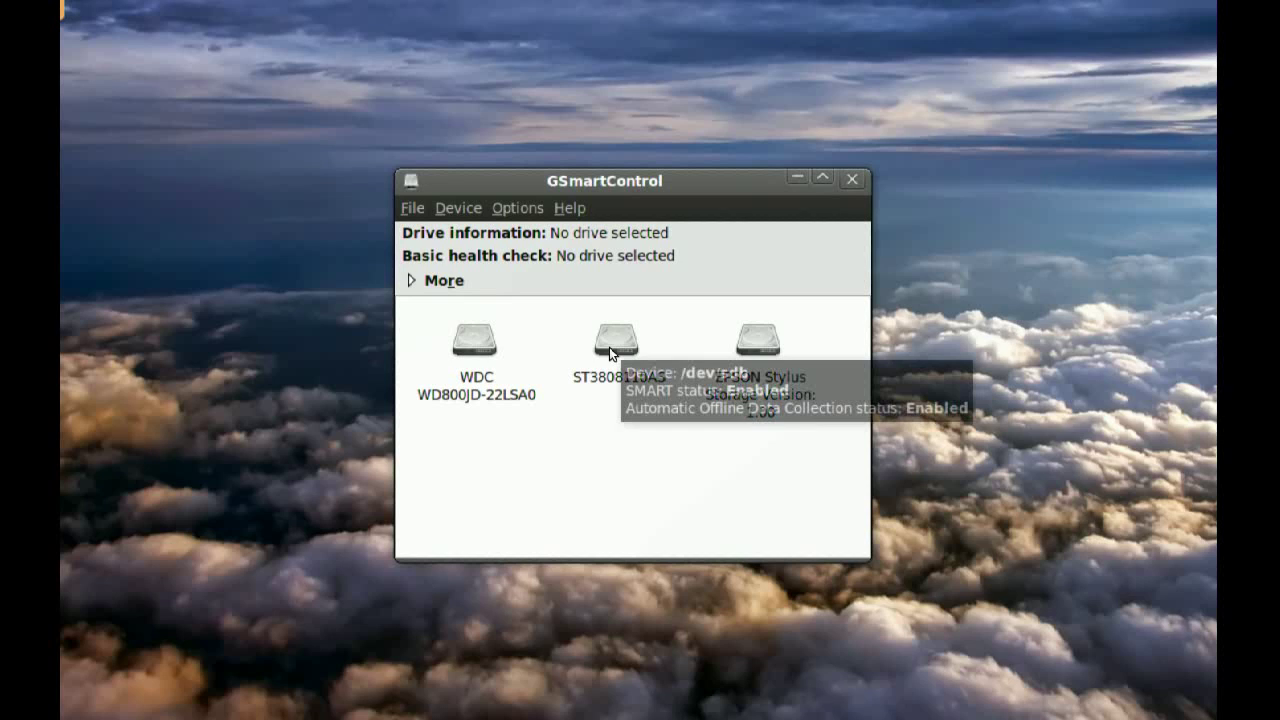
Step: Select the ST3808110AS drive and open Device > Perform Tests for it
{"action": "left_click", "coordinate": [609, 347]}
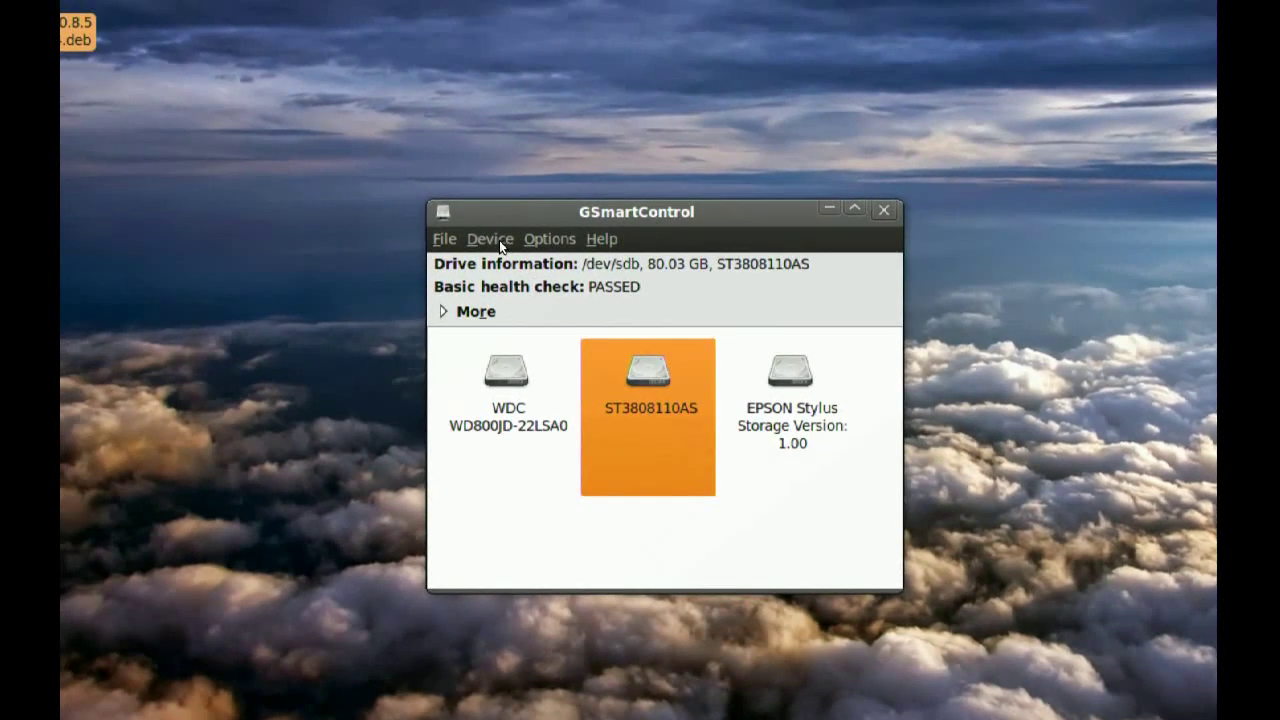
{"action": "left_click", "coordinate": [490, 239]}
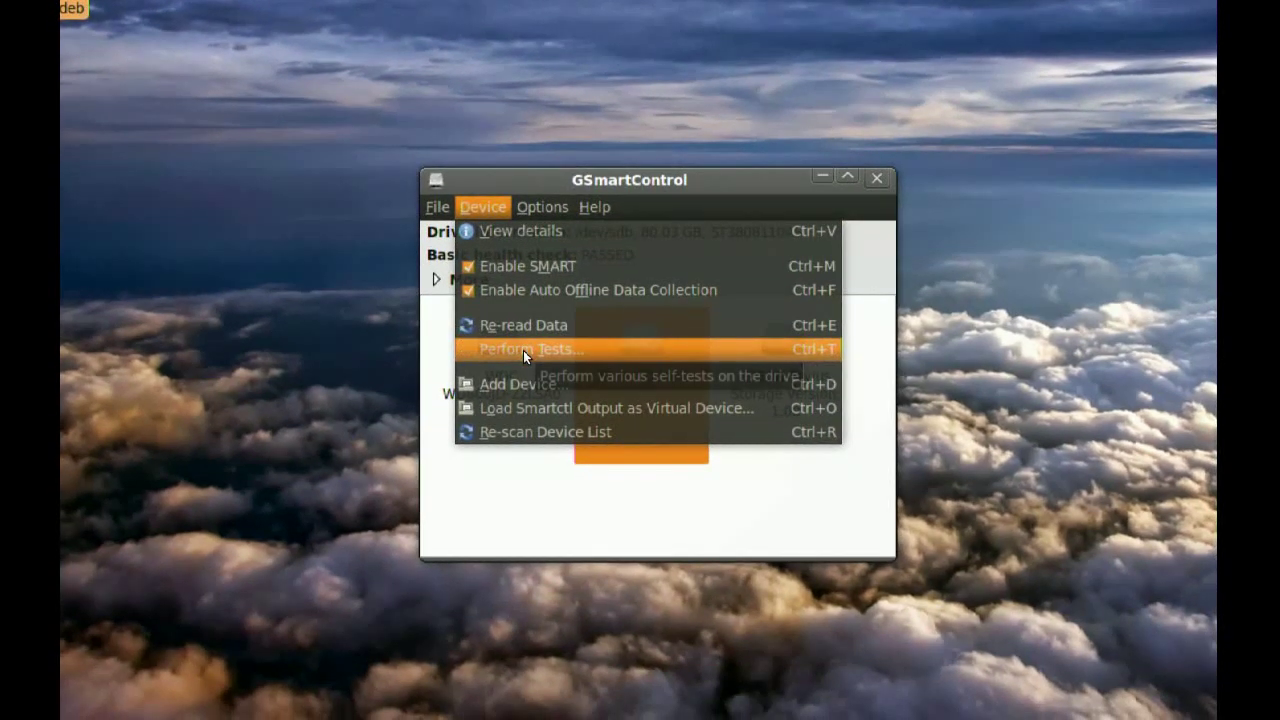
{"action": "left_click", "coordinate": [523, 350]}
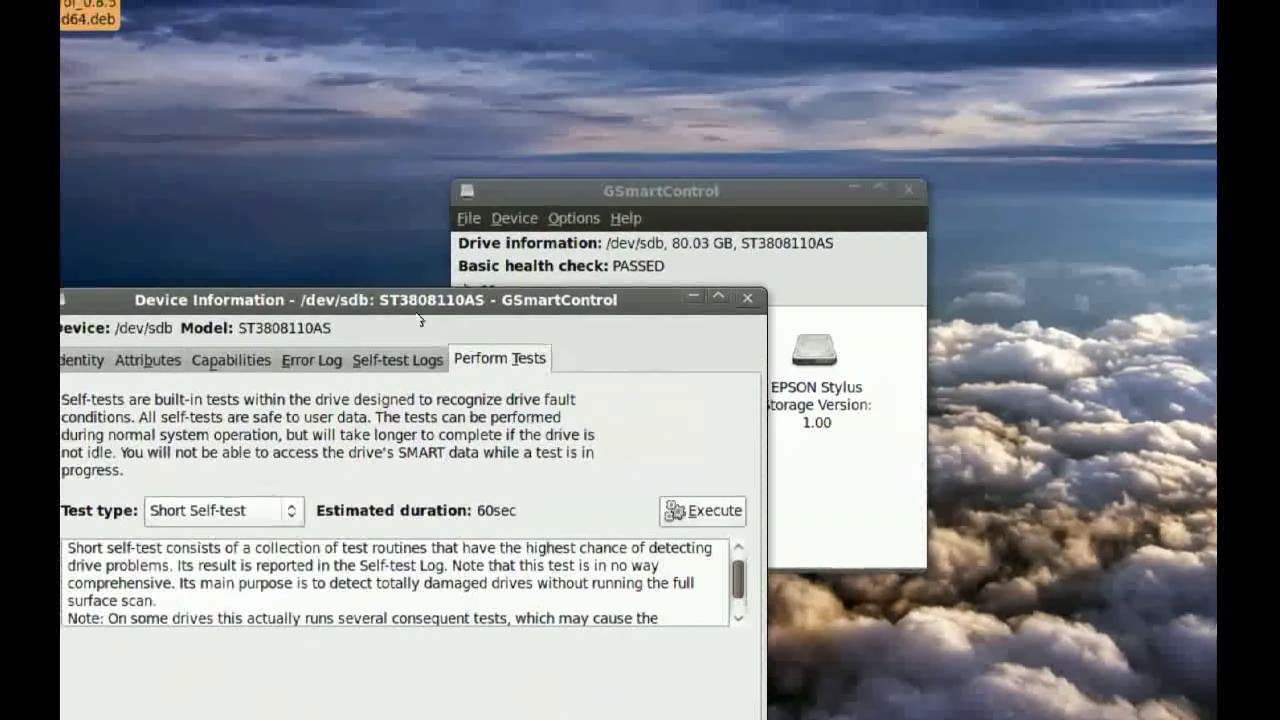
{"action": "left_click_drag", "start_coordinate": [413, 311], "coordinate": [609, 113]}
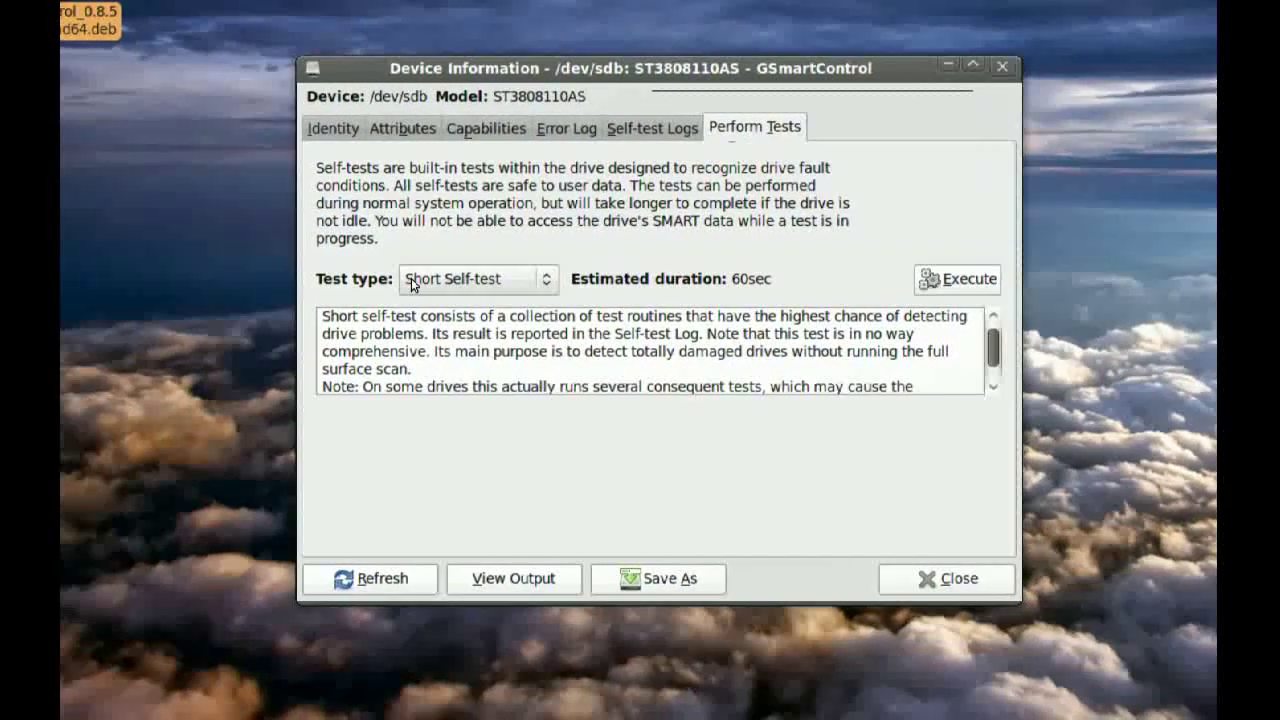
Step: Try Extended Self-test as the test type, then settle on Short Self-test (60sec)
{"action": "left_click", "coordinate": [450, 279]}
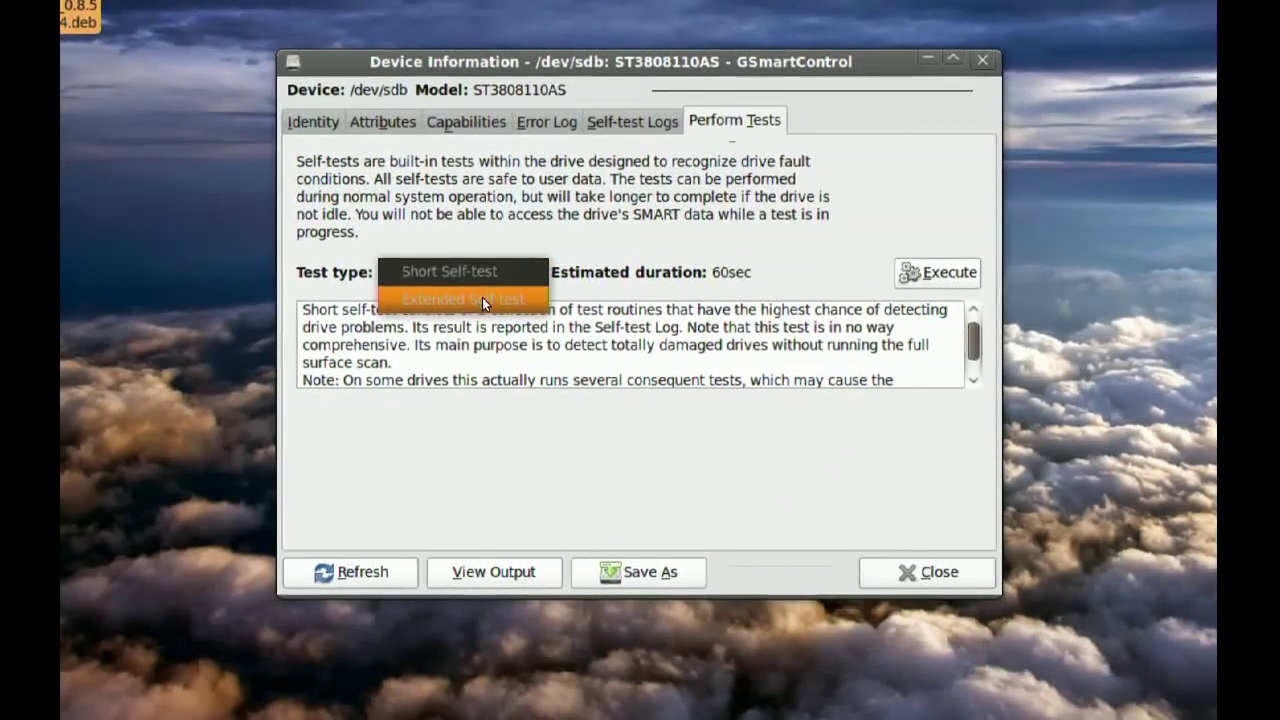
{"action": "left_click", "coordinate": [480, 272]}
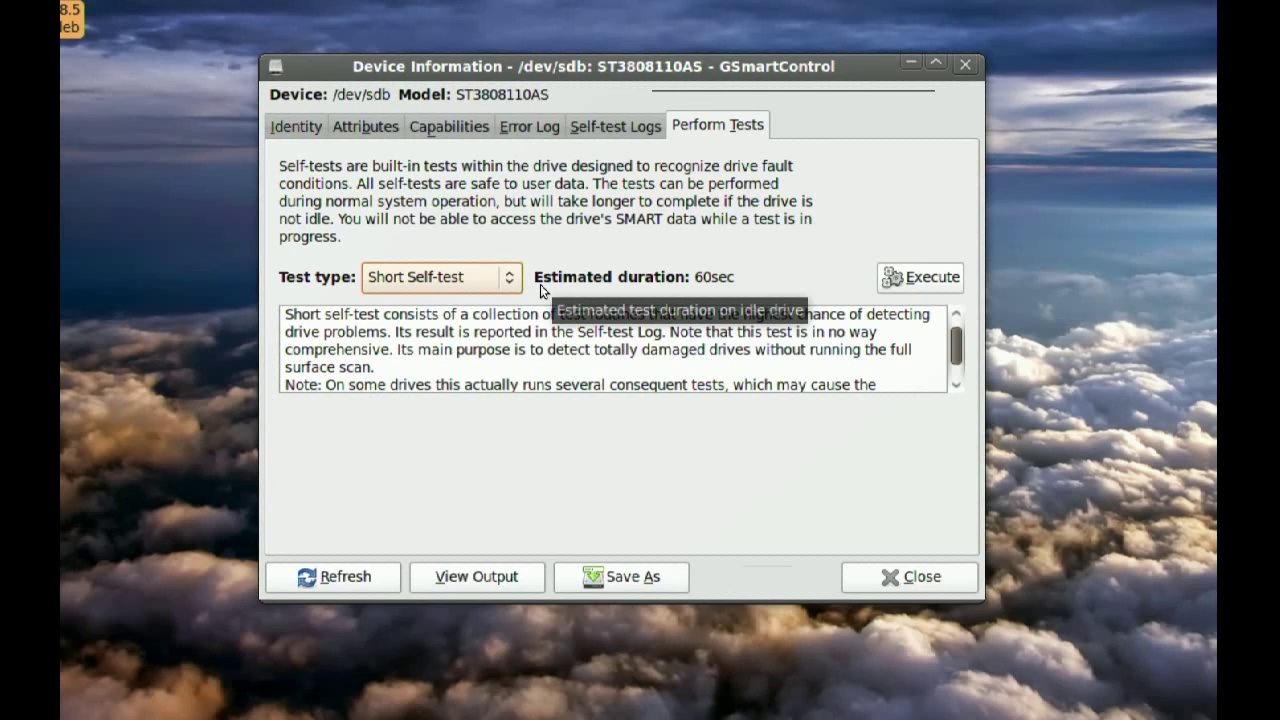
{"action": "left_click", "coordinate": [516, 281]}
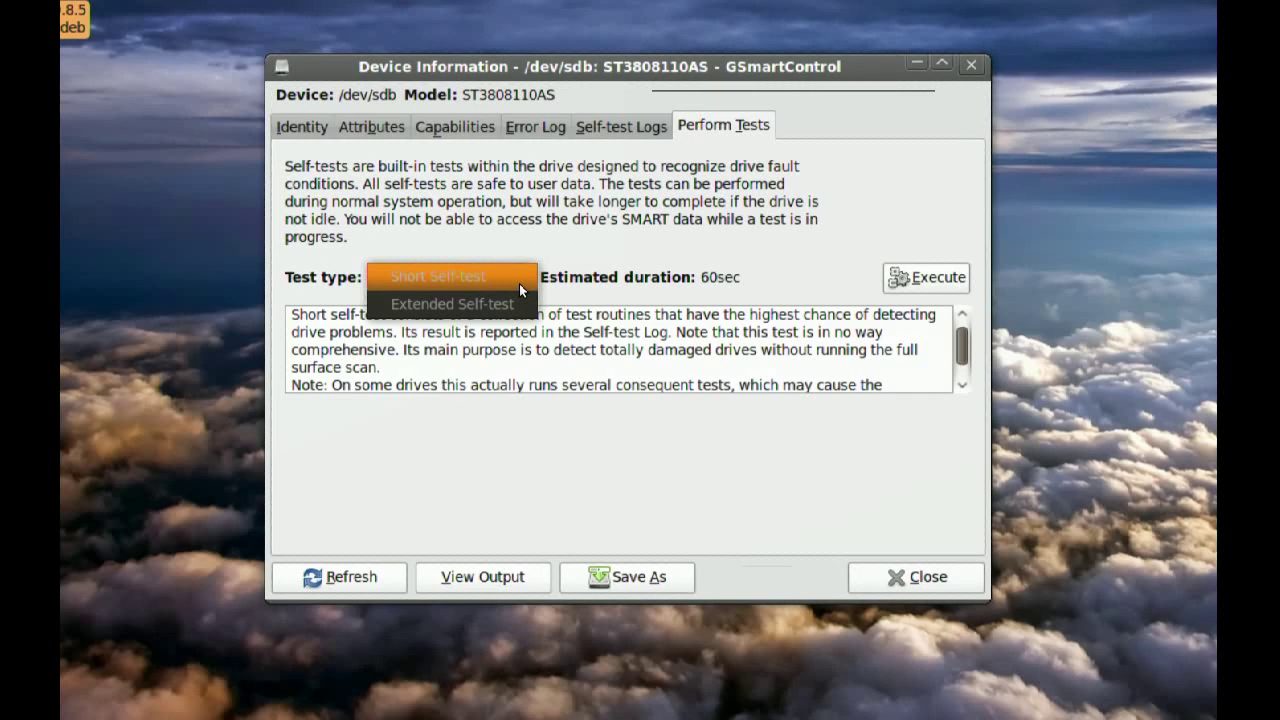
{"action": "left_click", "coordinate": [490, 303]}
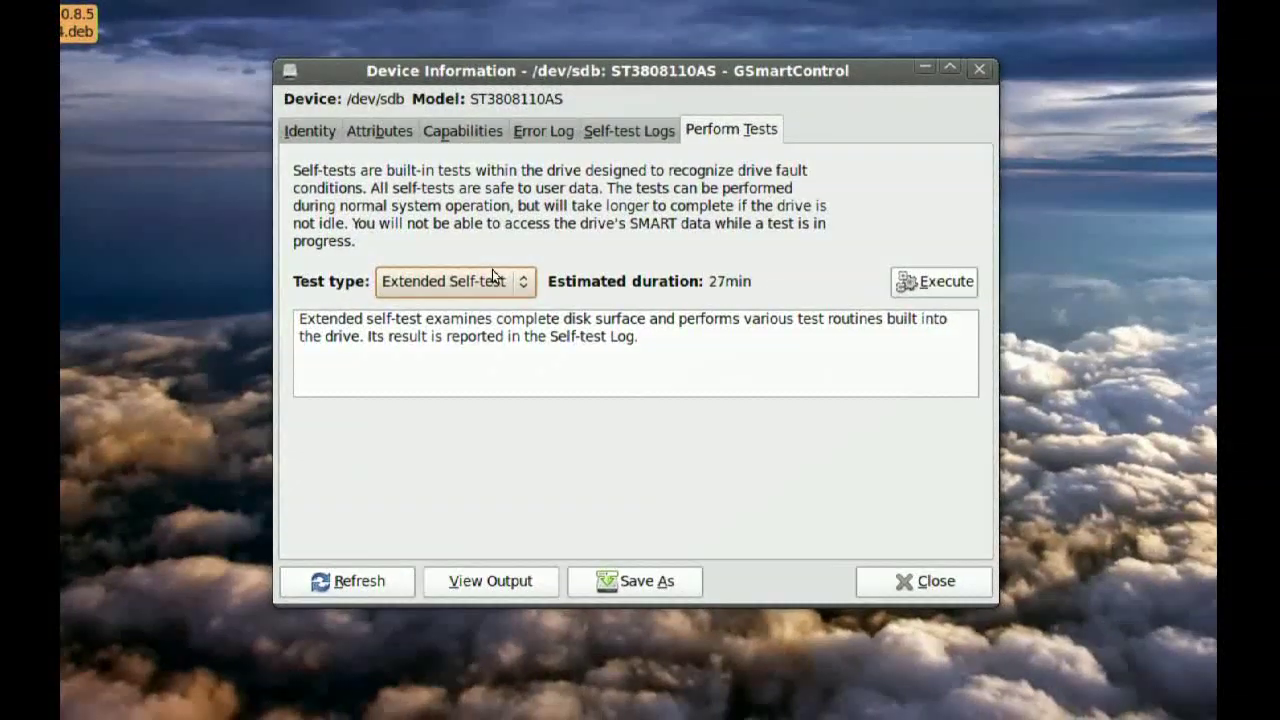
{"action": "left_click", "coordinate": [492, 275]}
{"action": "left_click", "coordinate": [491, 259]}
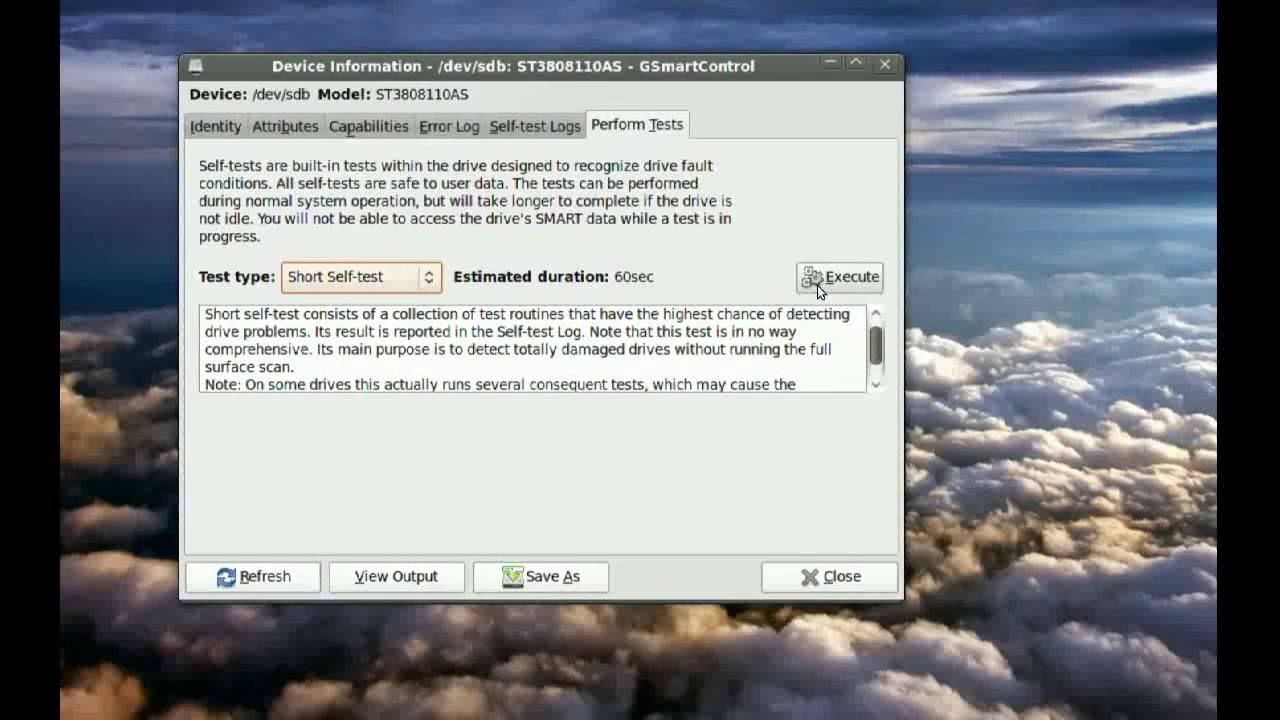
Step: Execute the Short Self-test on the ST3808110AS drive
{"action": "left_click", "coordinate": [817, 283]}
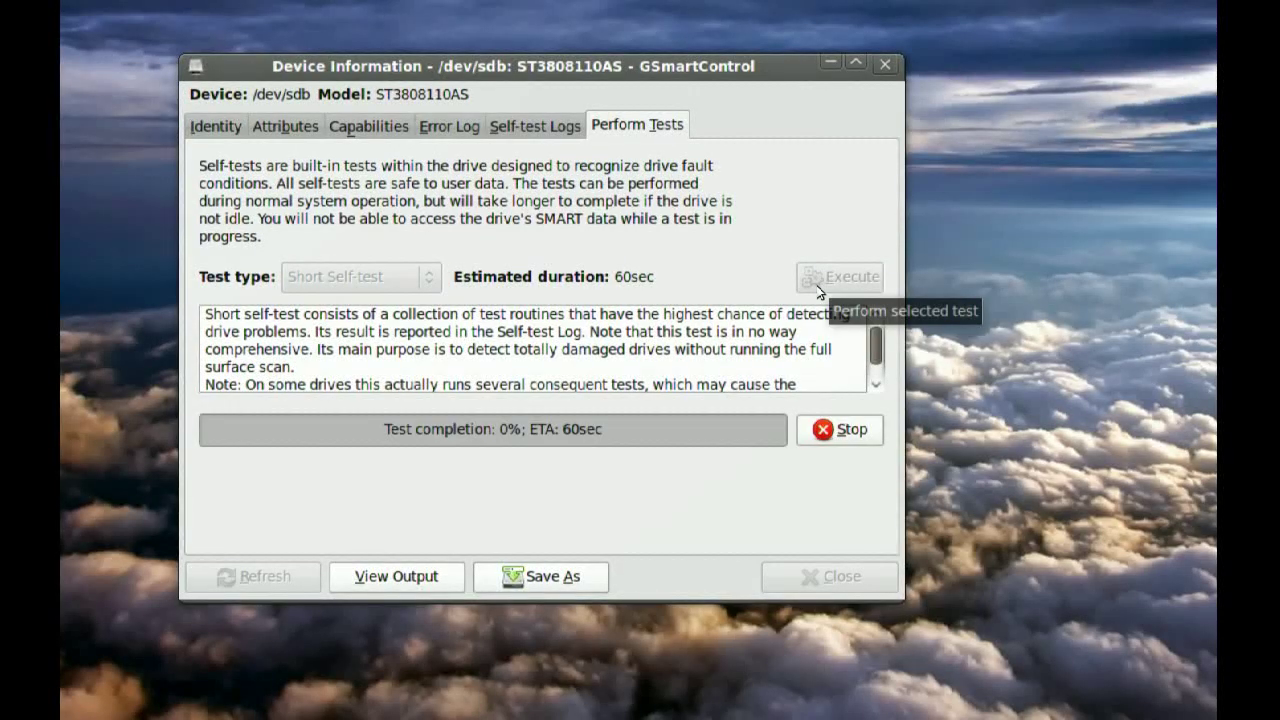